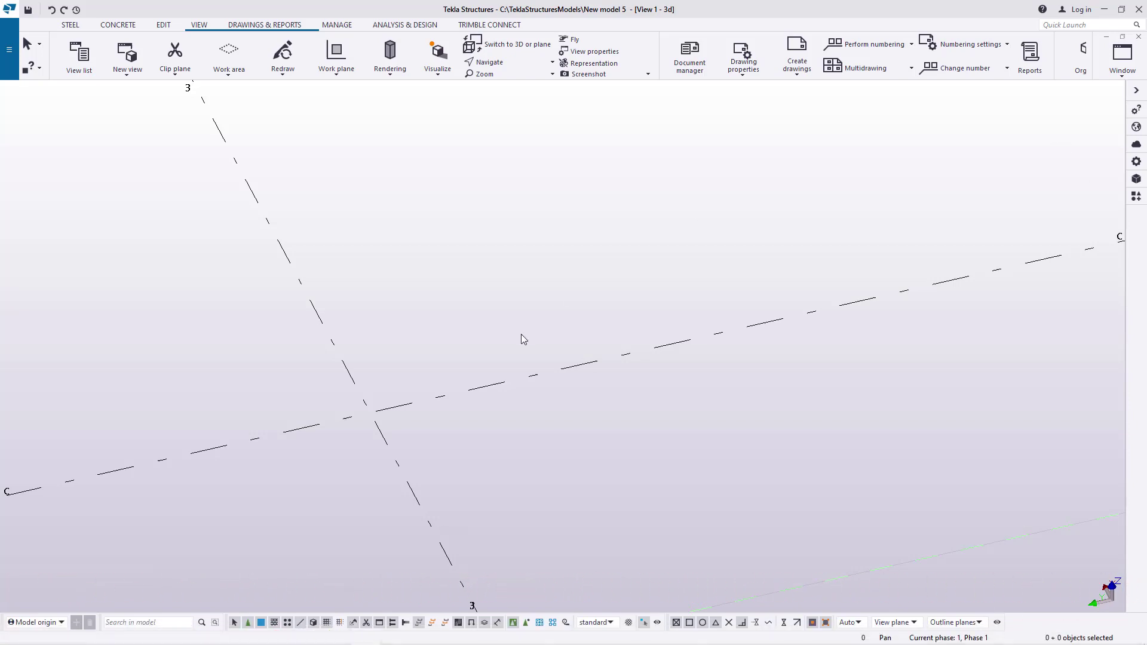
Switch to the STEEL tab and review the bent plate options in the Plate dropdown
scroll(524, 340, "down", 10)
scroll(399, 398, "up", 10)
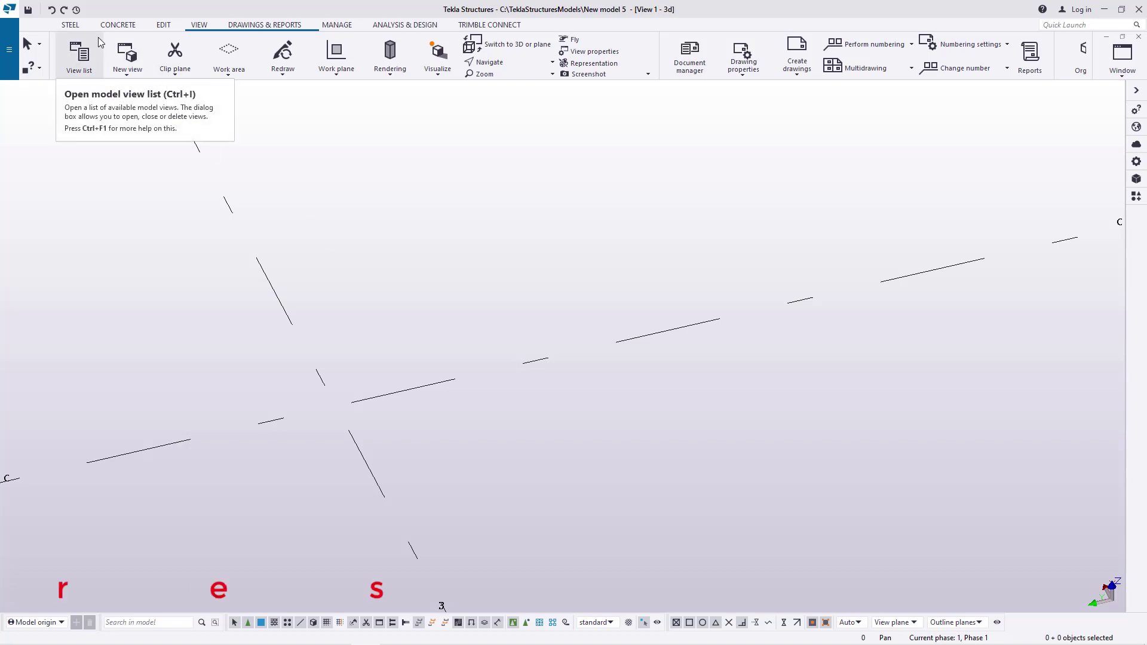
left_click(70, 25)
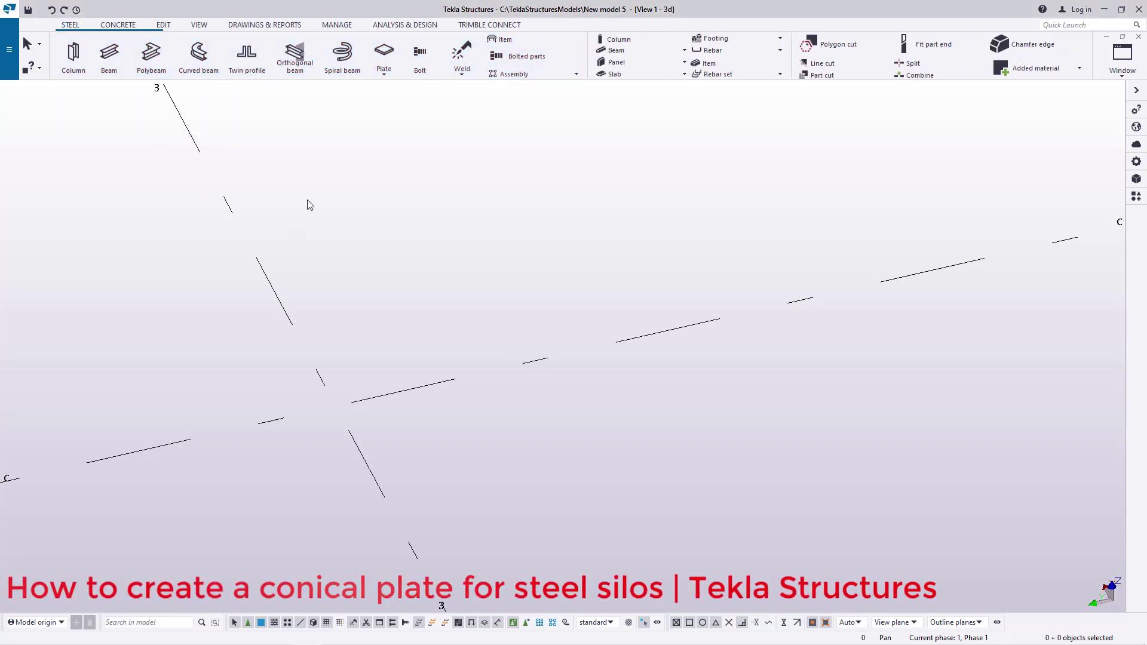
left_click(385, 76)
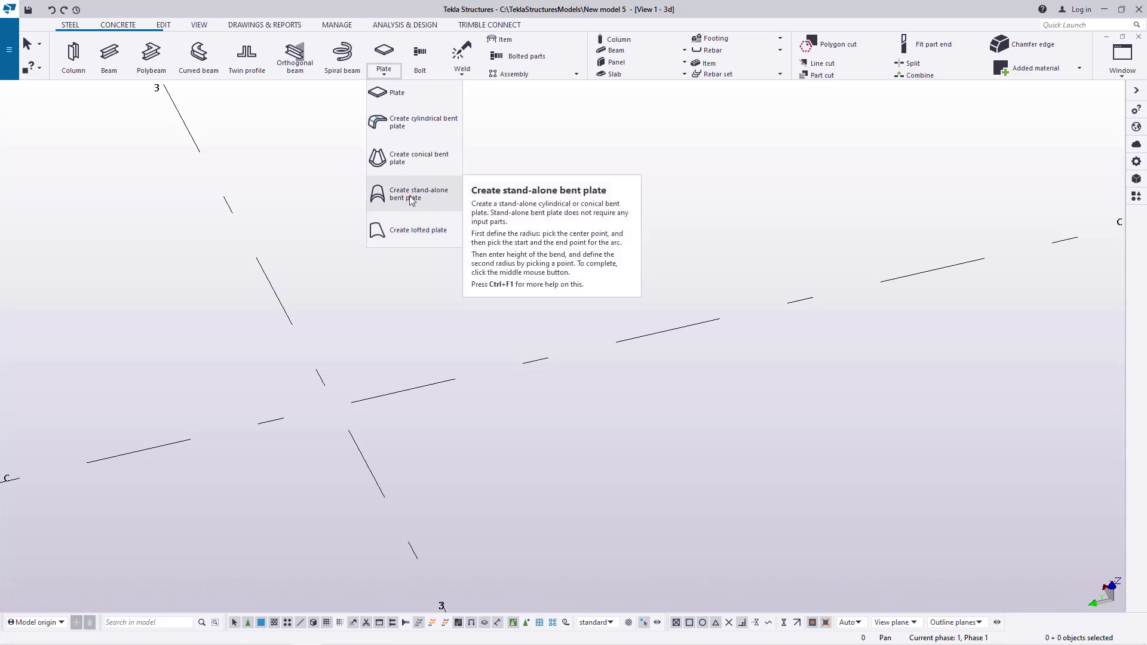
Close the plate types list and interrupt the running command
left_click(737, 180)
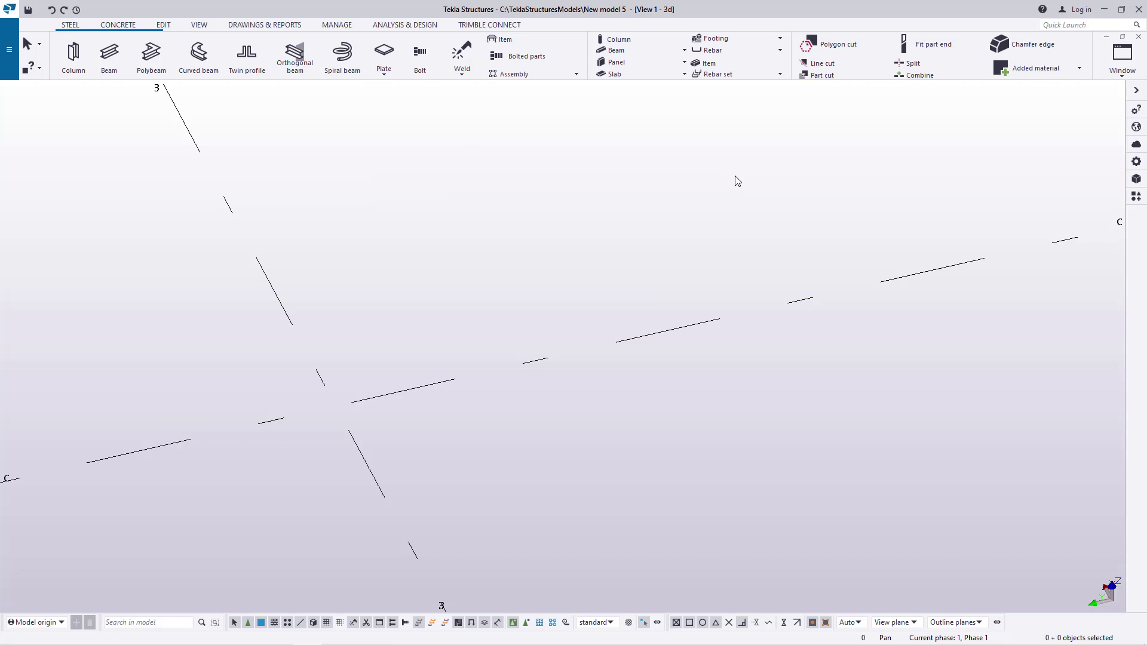
right_click(490, 231)
left_click(527, 239)
scroll(323, 479, "down", 2)
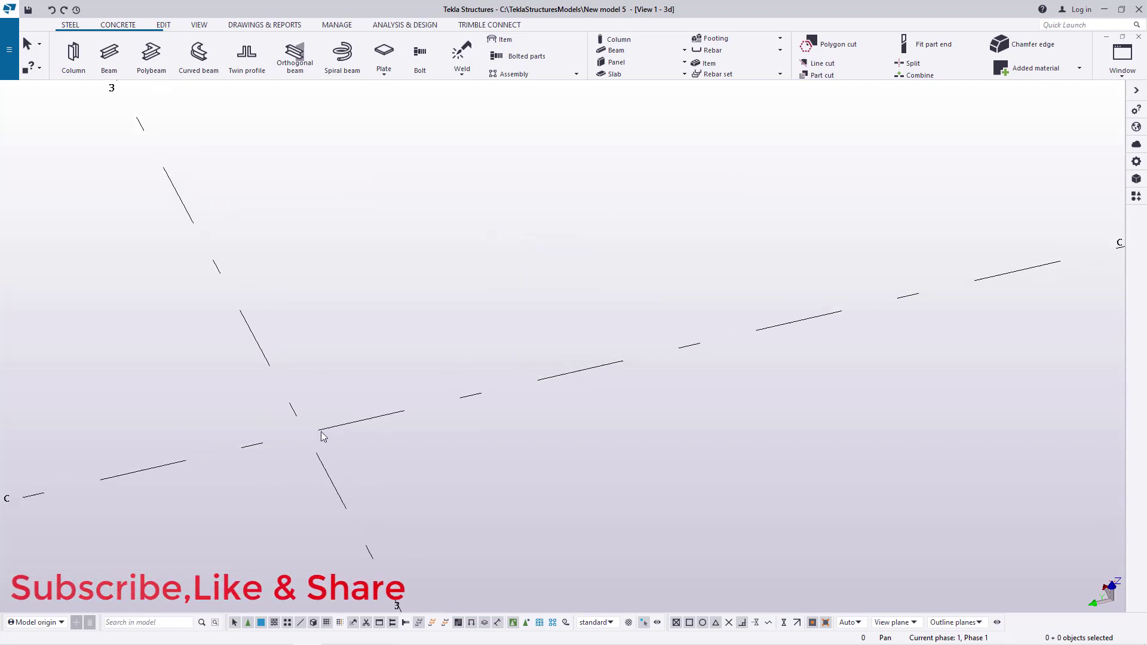
Place a point at the grid 3/C intersection with Points > At any position
left_click(163, 25)
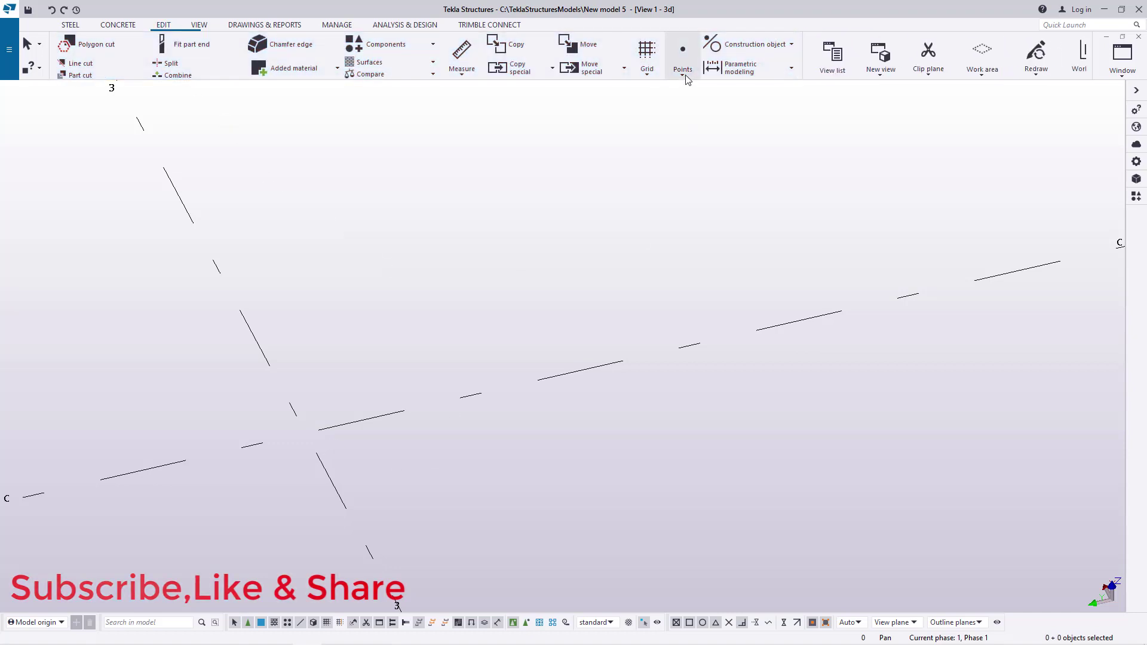
left_click(684, 77)
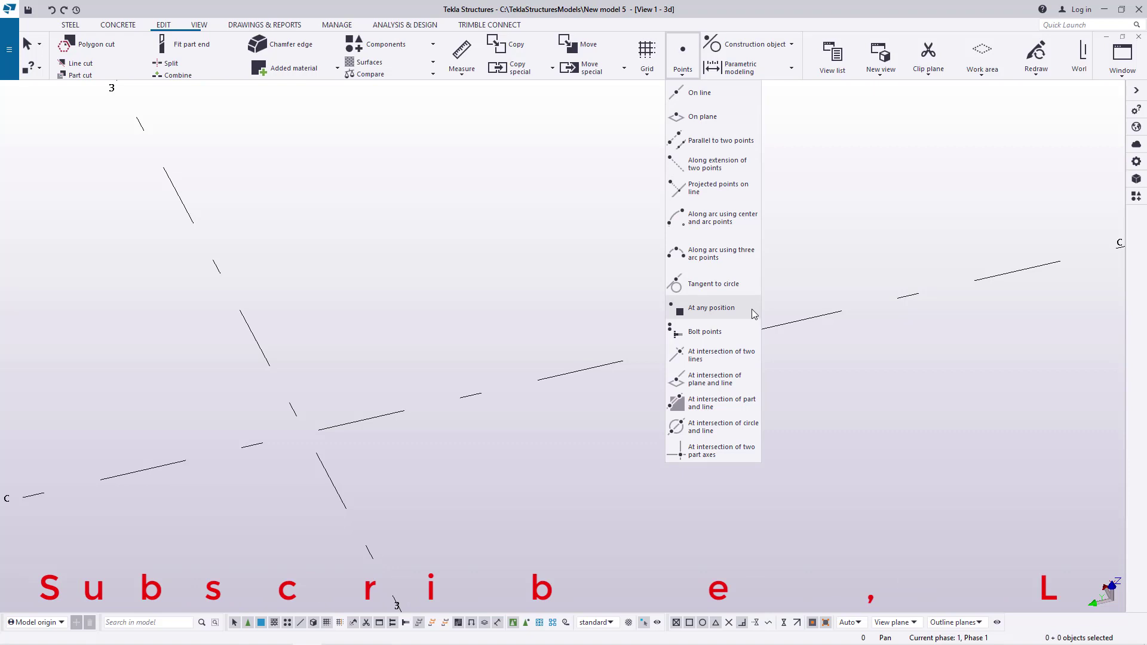
left_click(711, 308)
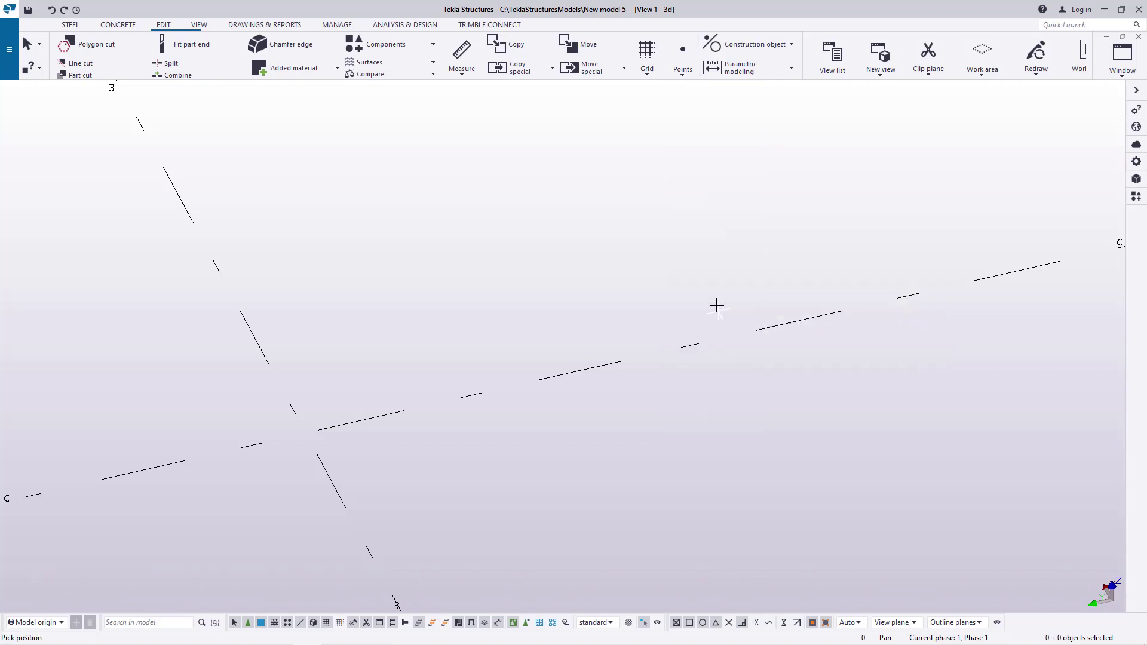
middle_click_drag(300, 433, 358, 428)
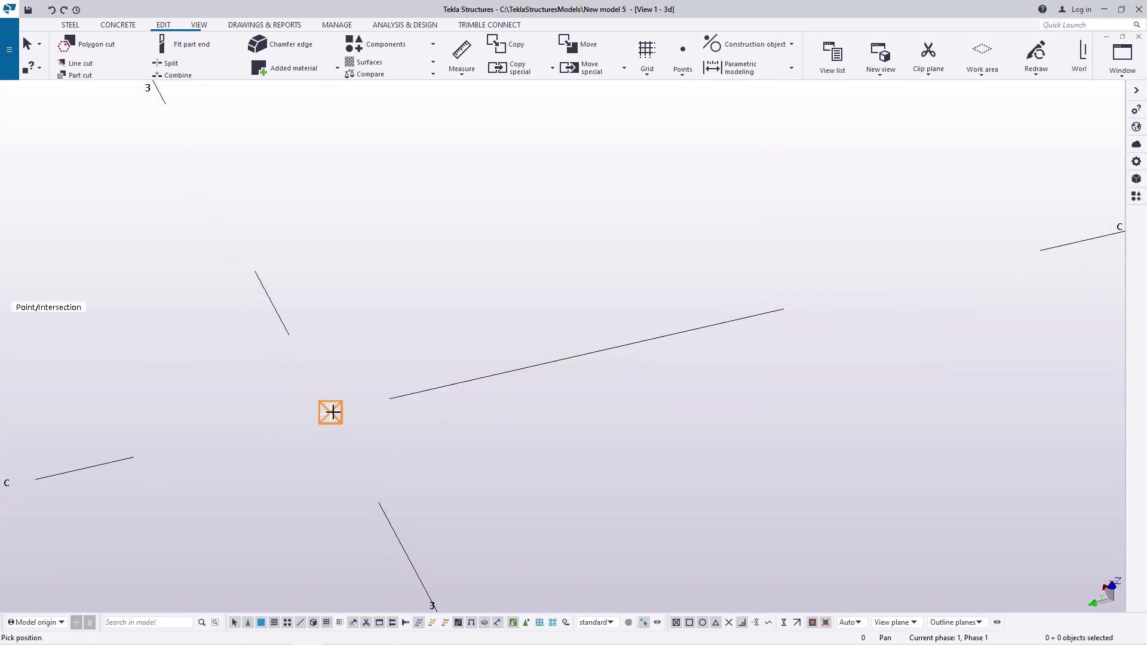
left_click(333, 415)
right_click(408, 268)
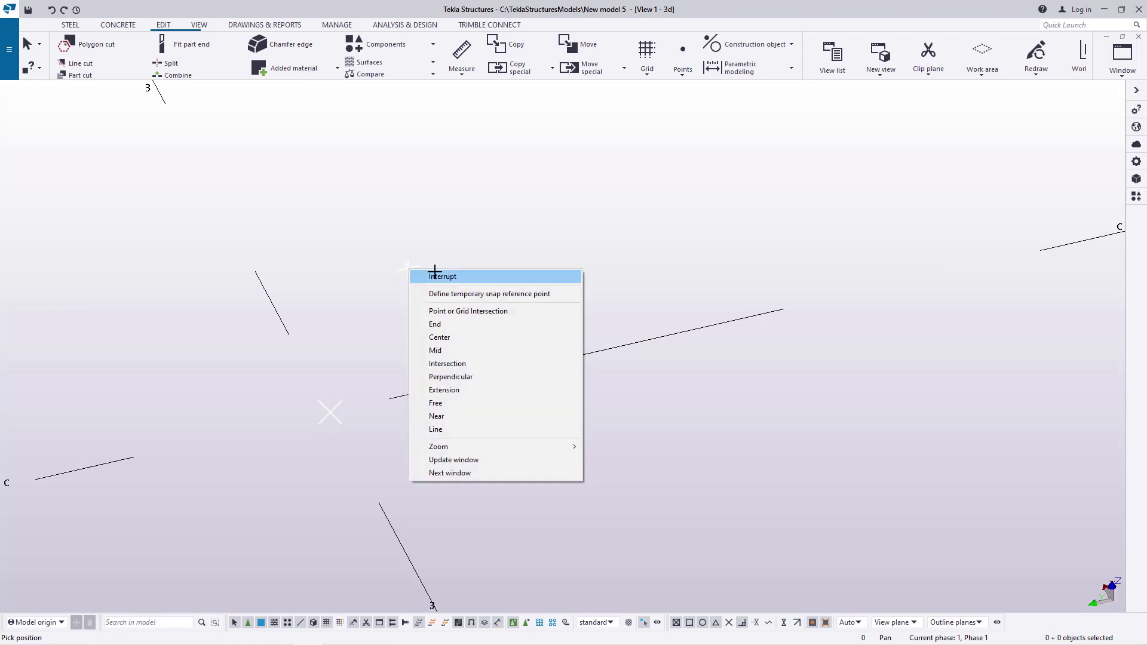
left_click(430, 274)
scroll(321, 497, "down", 2)
scroll(320, 497, "down", 1)
Add another point at any position along grid line C
left_click(682, 78)
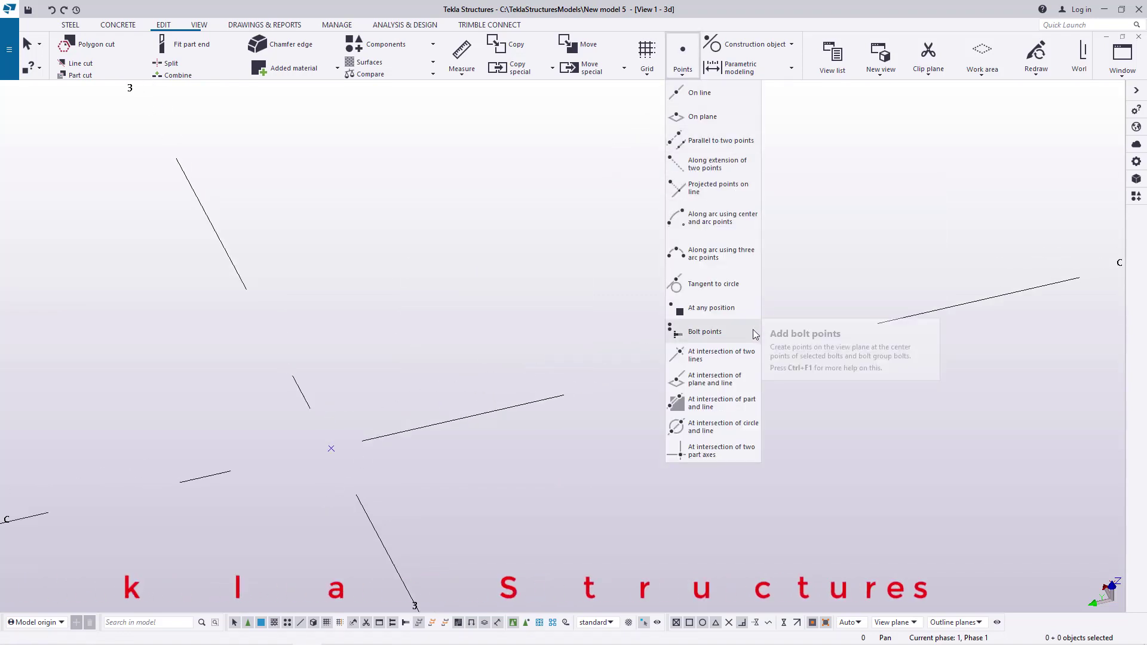
left_click(722, 310)
scroll(220, 465, "down", 2)
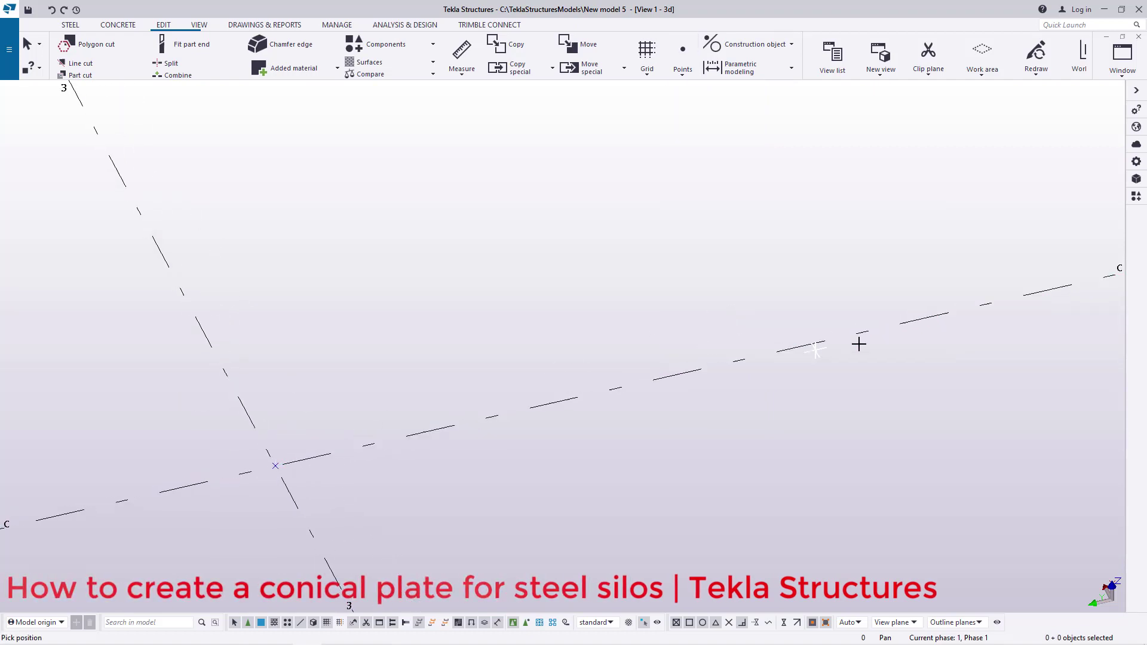
left_click(999, 303)
right_click(756, 174)
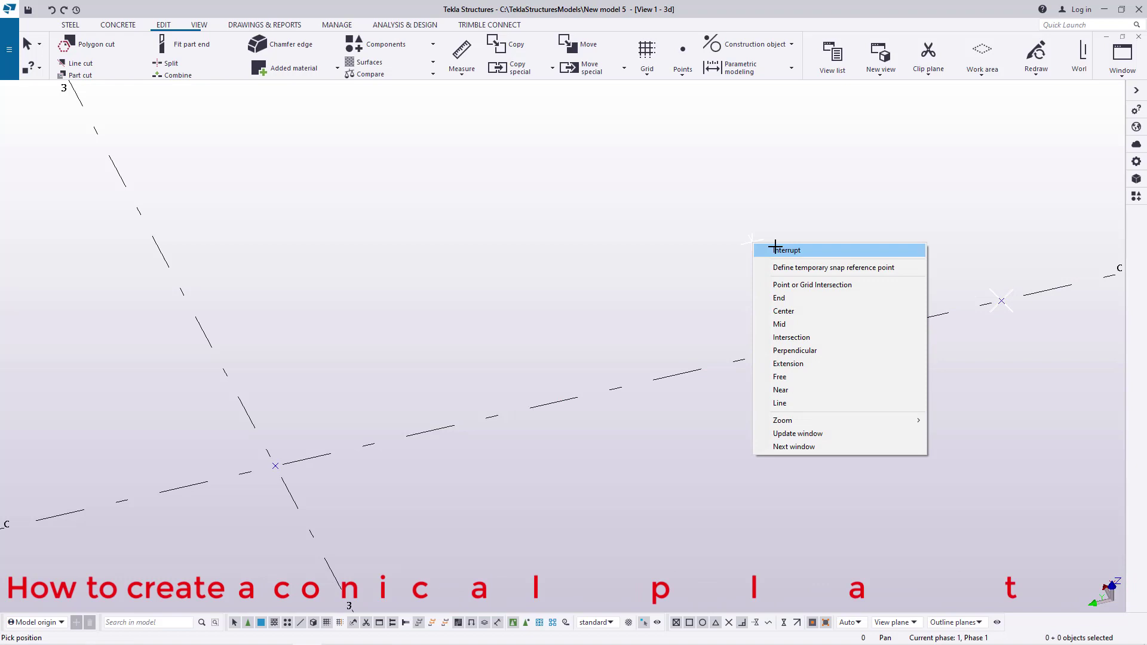
left_click(765, 177)
scroll(661, 391, "down", 2)
scroll(418, 433, "up", 5)
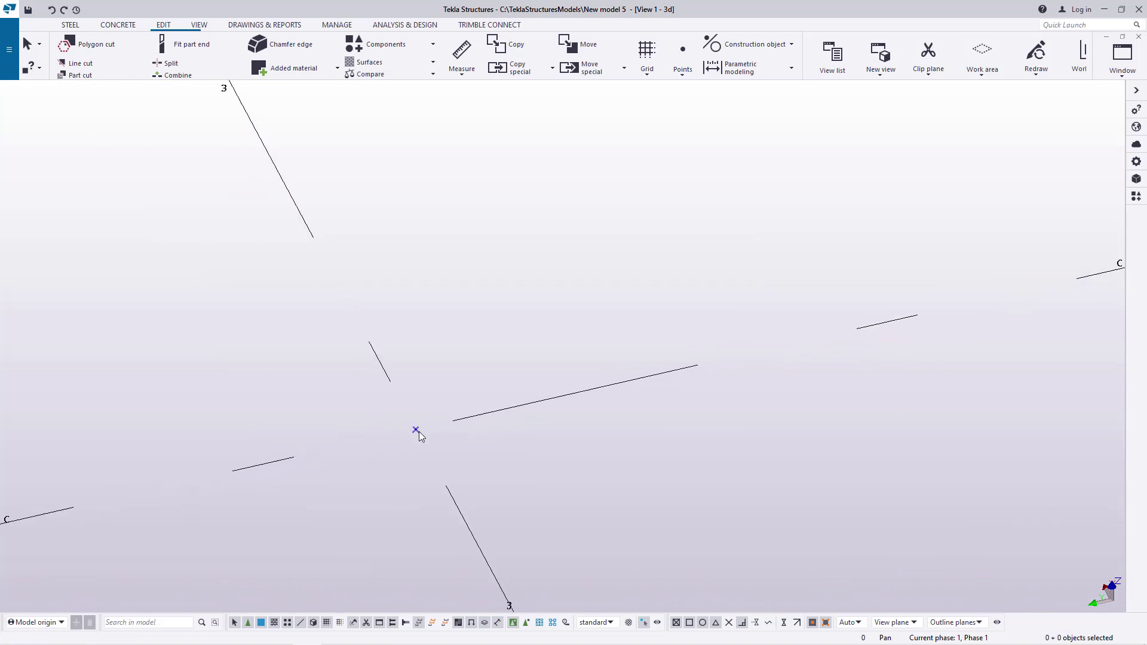
Copy the grid 3/C point beside itself using Copy special > Linear with the entered offset
scroll(418, 433, "up", 3)
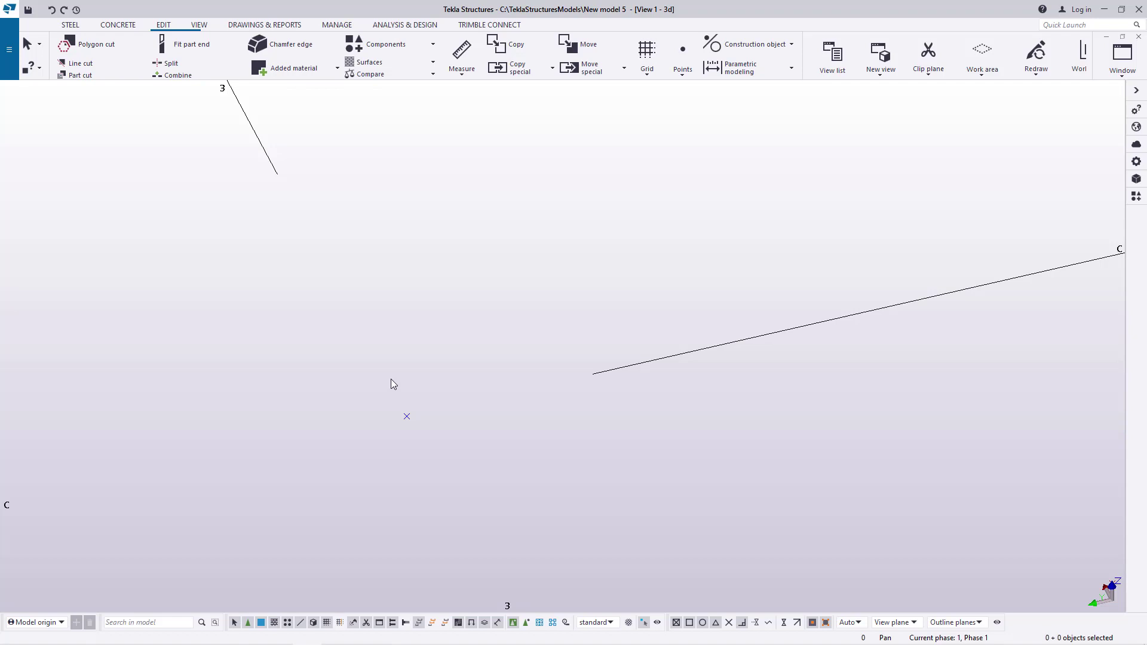
left_click(407, 416)
right_click(463, 304)
mouse_move(512, 373)
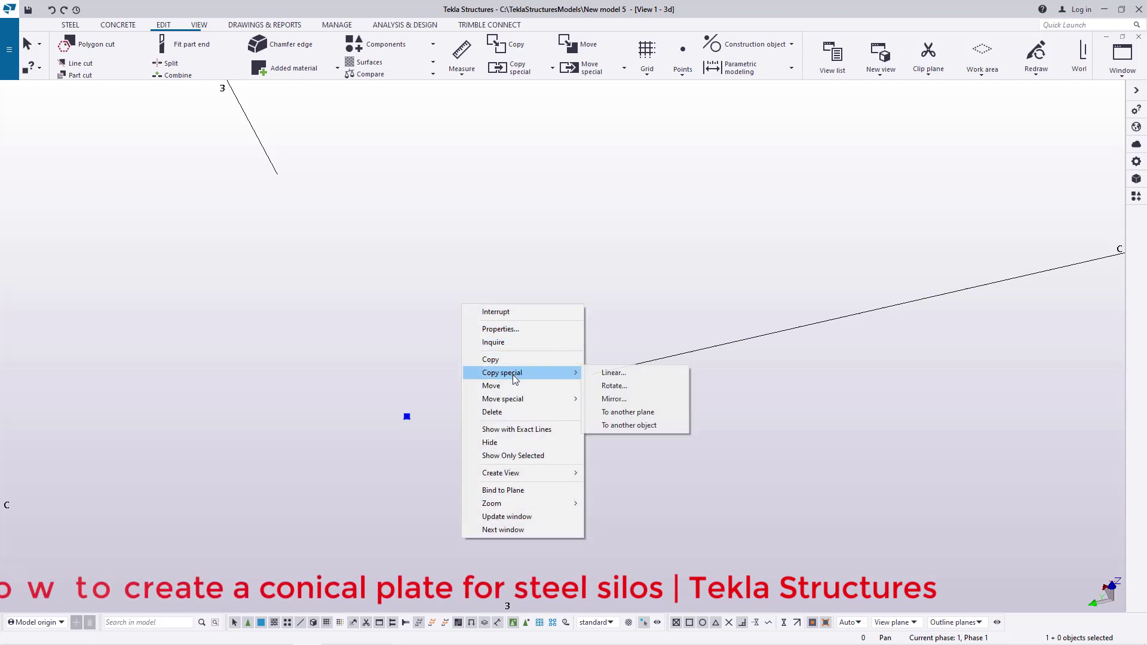
left_click(608, 372)
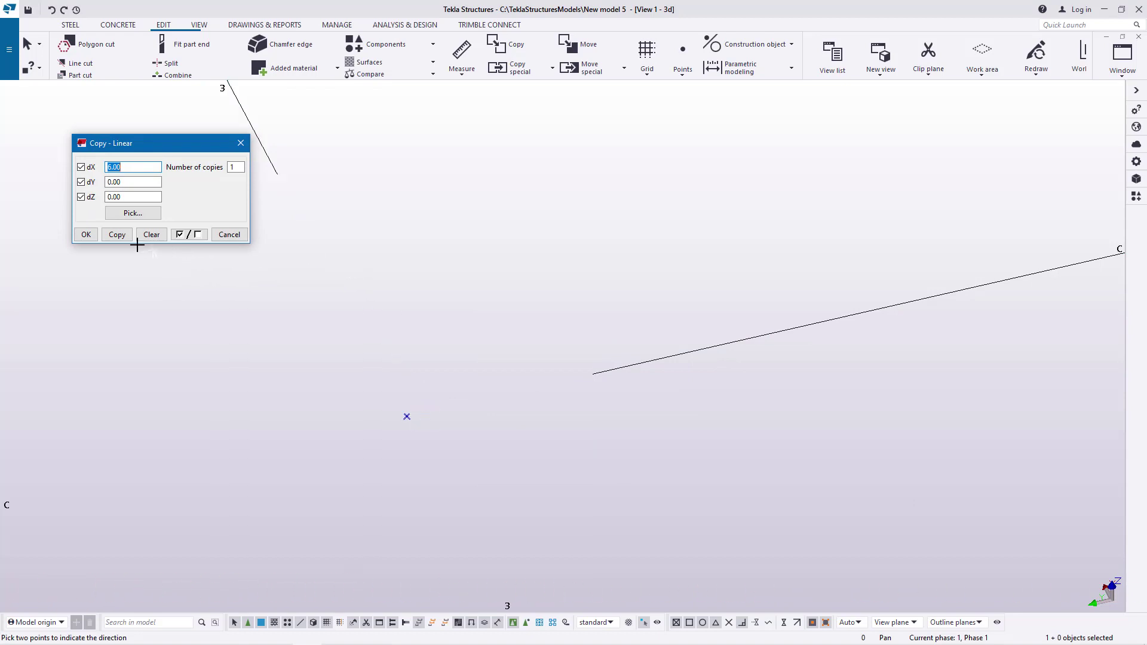
left_click(96, 238)
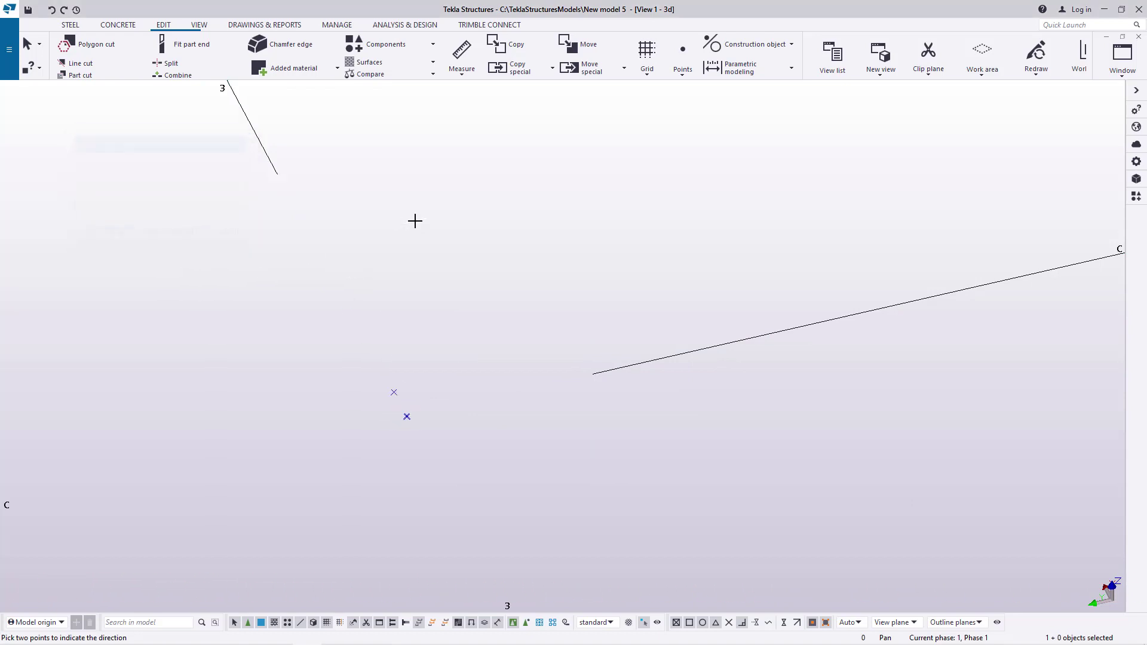
right_click(415, 220)
left_click(418, 227)
scroll(407, 410, "up", 3)
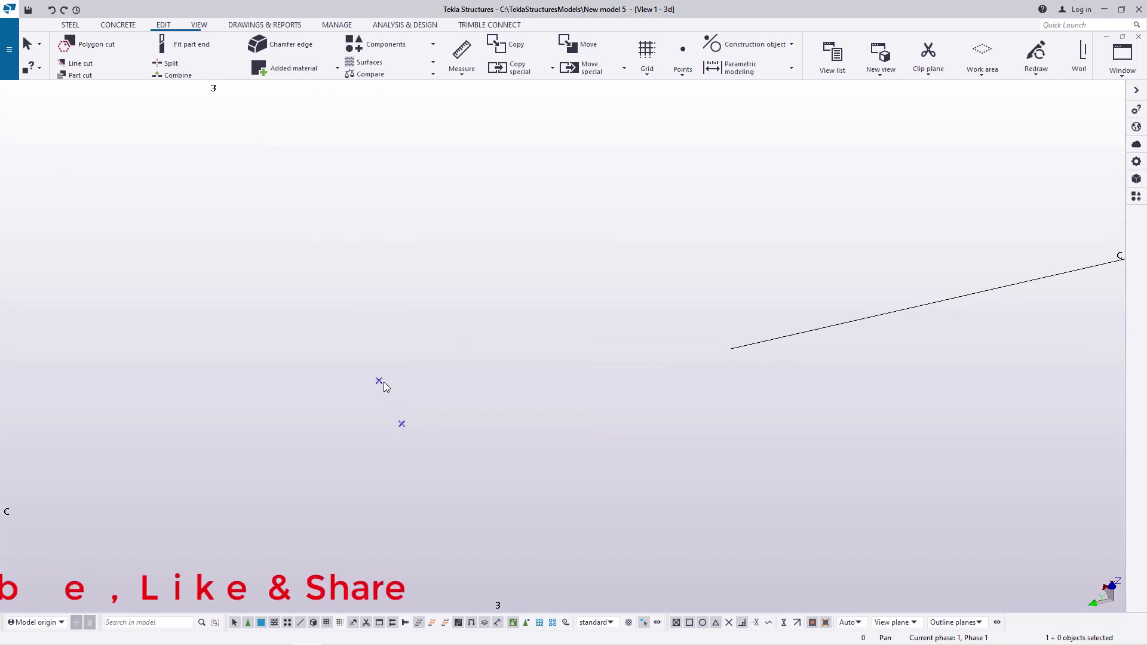
Copy a point from the upper point's origin, adding a third point in a diagonal row
right_click(400, 424)
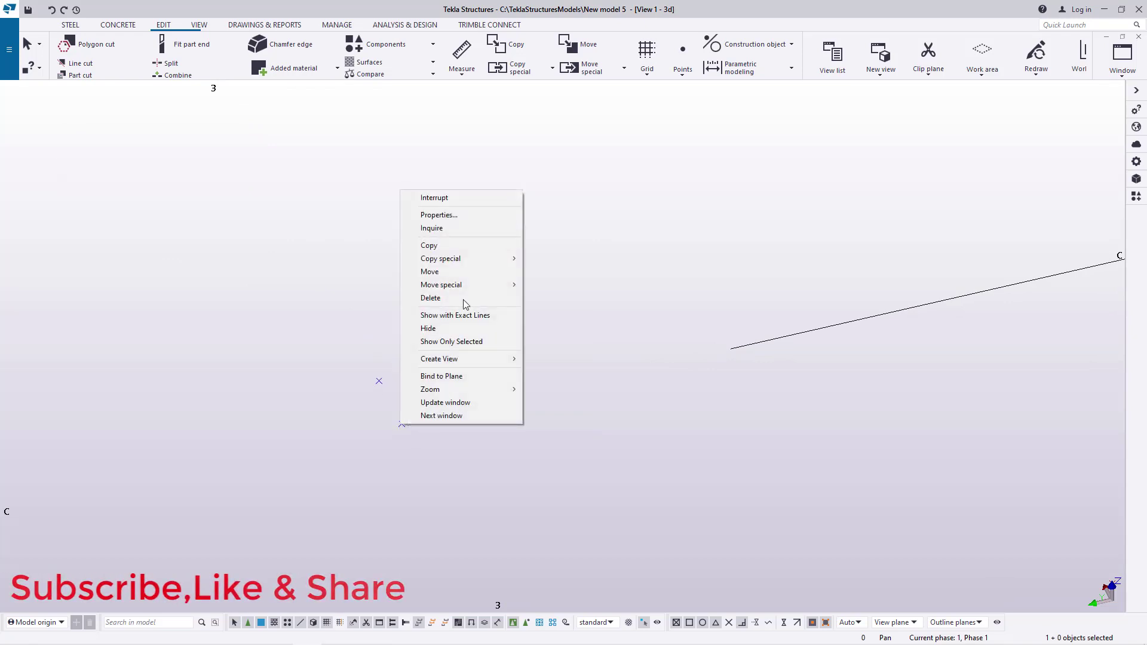
left_click(448, 247)
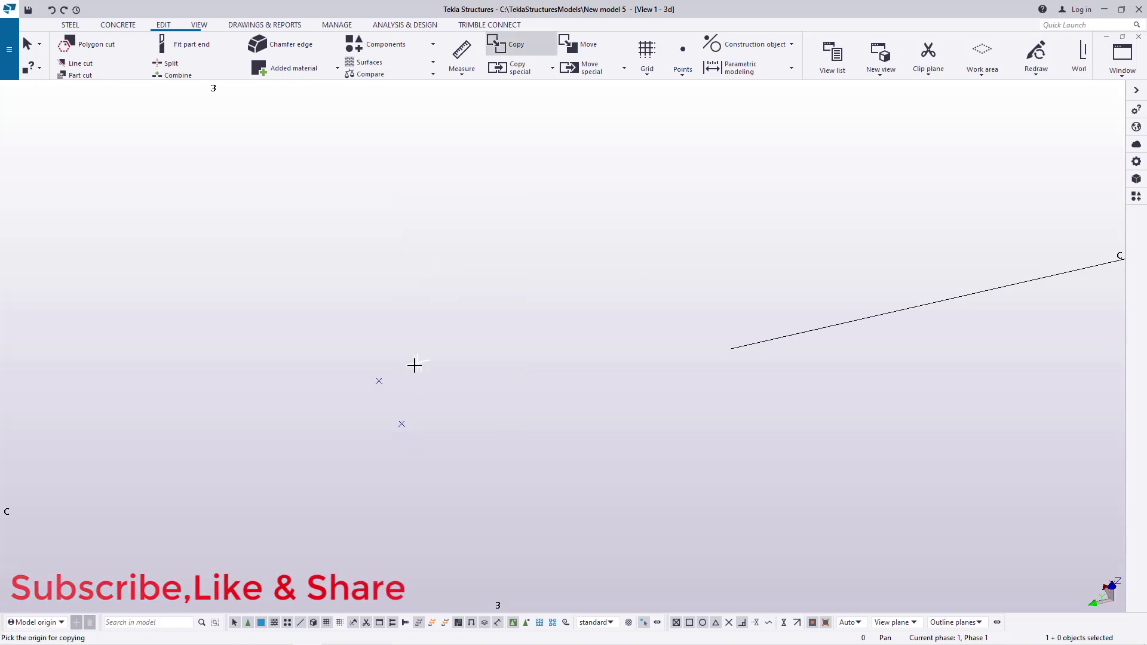
left_click(381, 379)
right_click(440, 340)
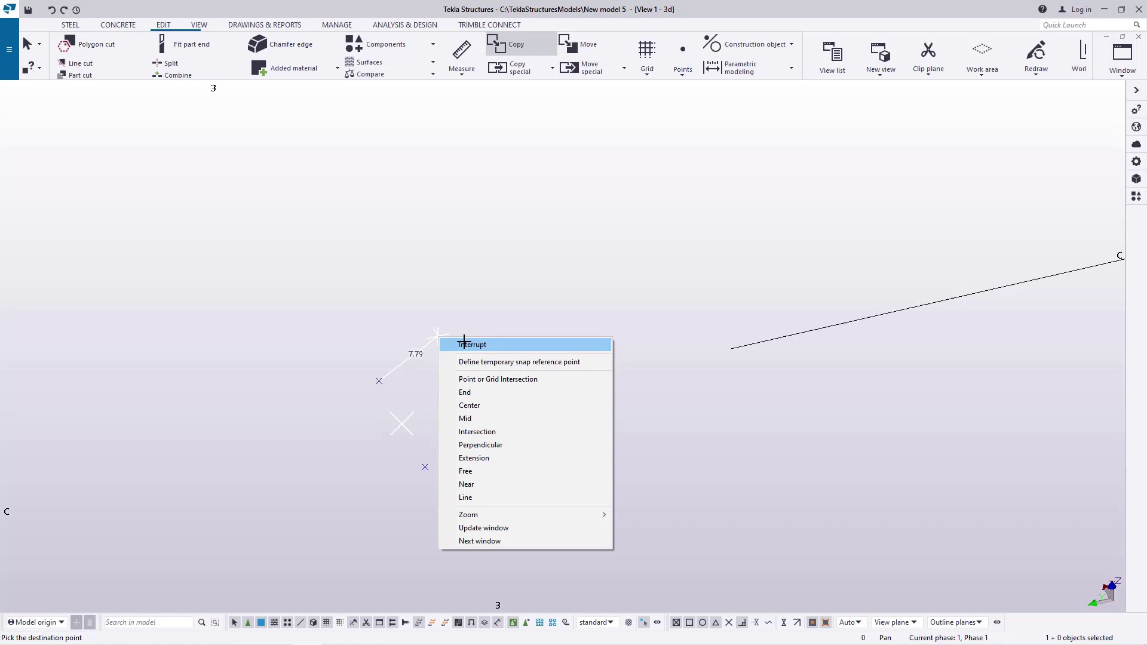
left_click(463, 342)
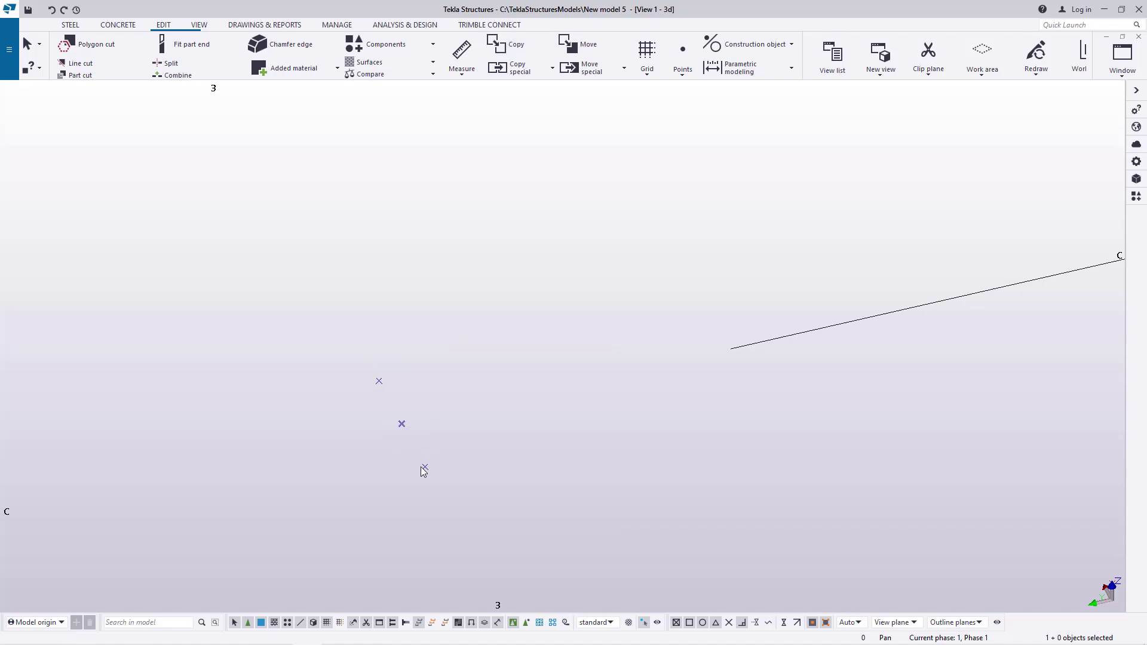
scroll(416, 474, "down", 3)
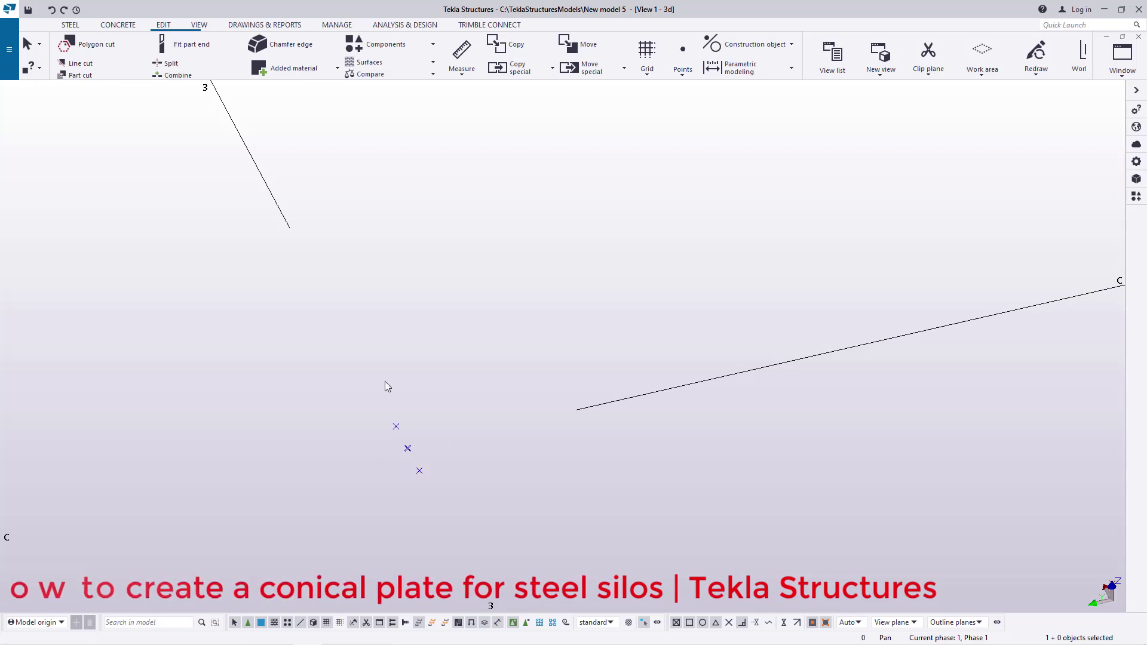
scroll(99, 34, "up", 2)
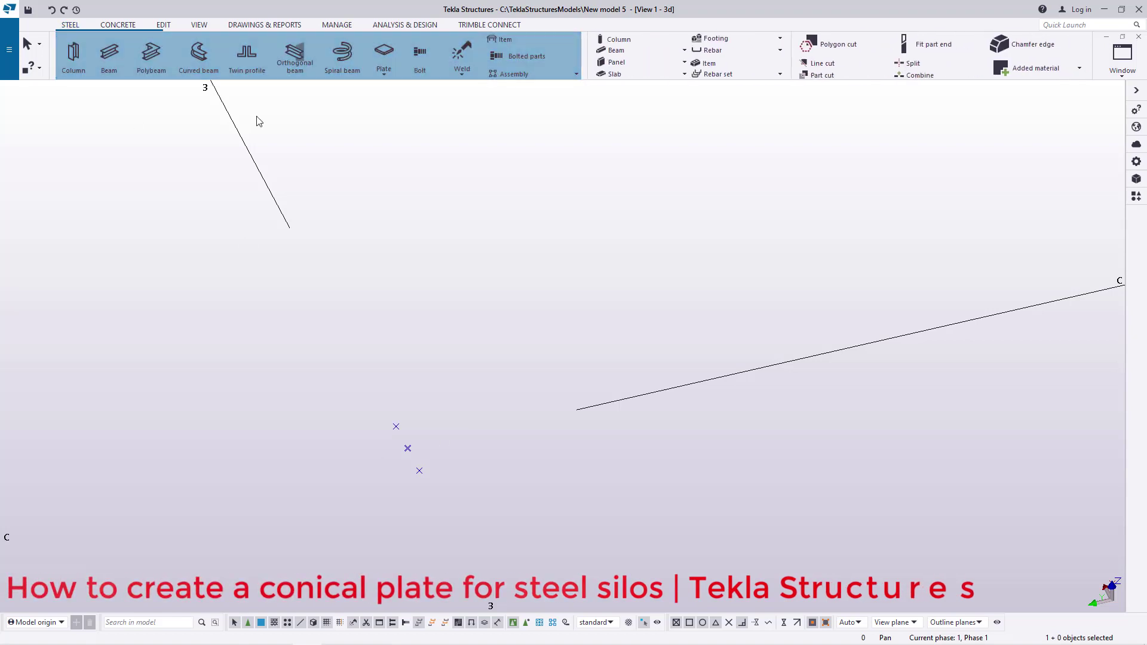
Start a stand-alone bent plate from the Plate type list
left_click(386, 71)
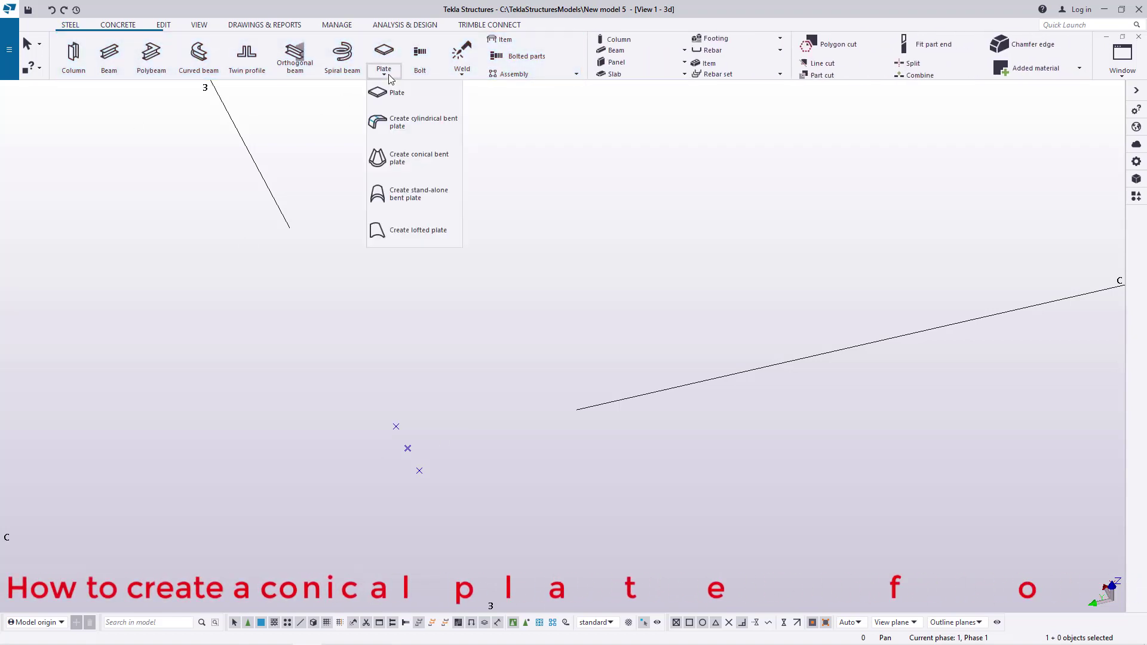
left_click(424, 200)
scroll(399, 449, "down", 5)
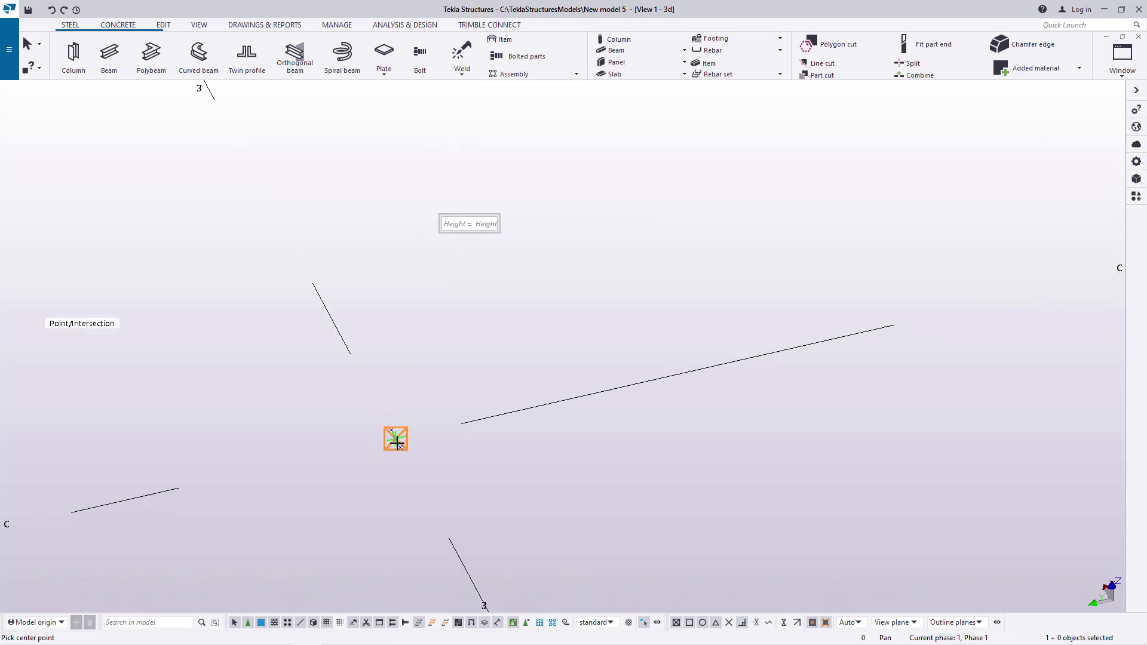
scroll(442, 445, "down", 2)
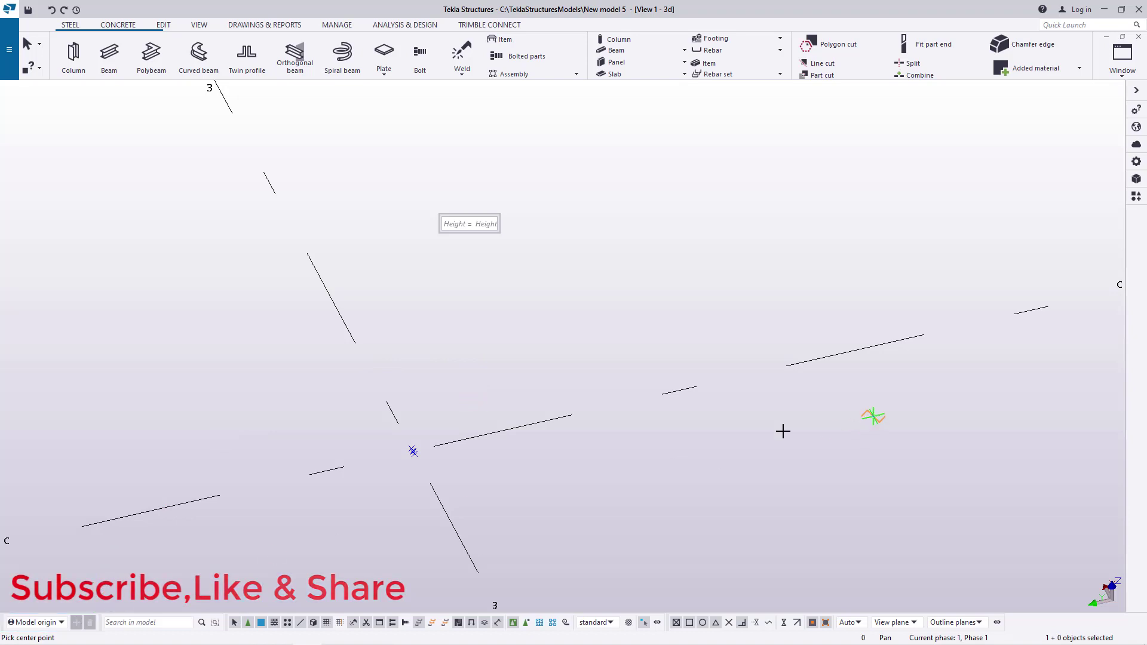
scroll(496, 400, "down", 3)
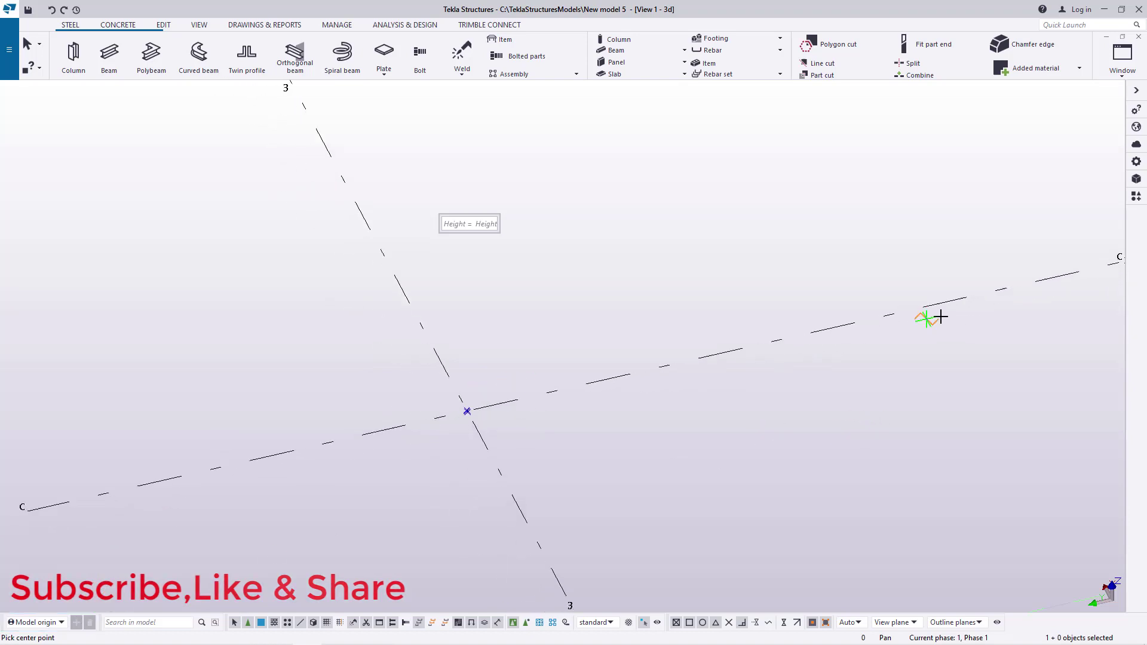
scroll(900, 306, "up", 2)
scroll(900, 305, "up", 3)
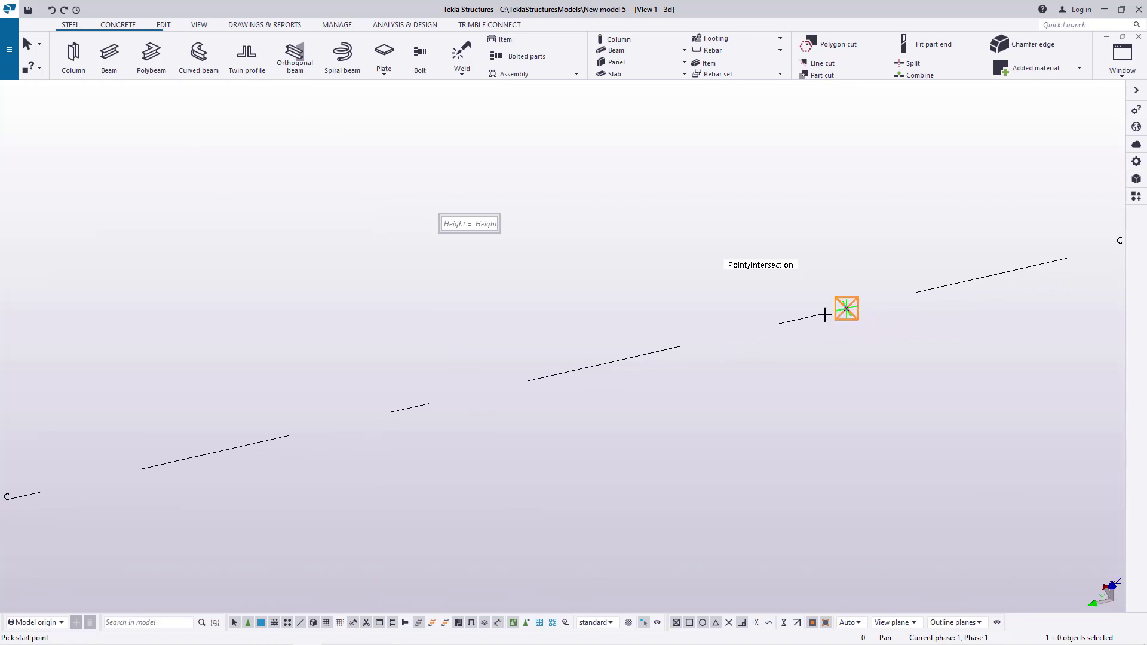
scroll(851, 313, "down", 5)
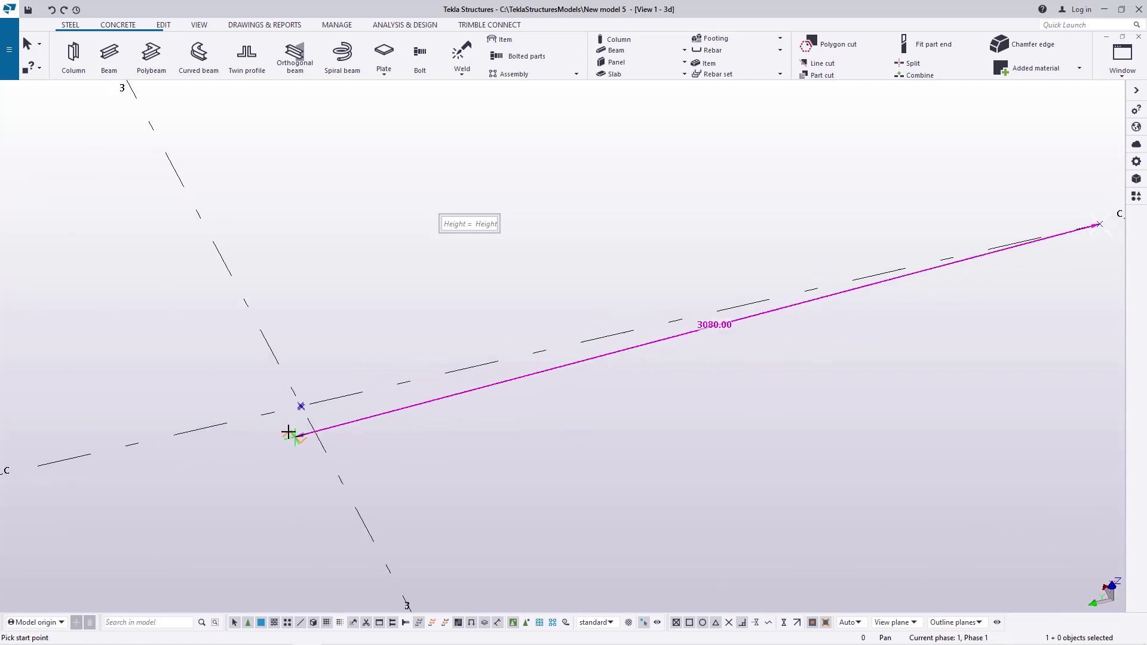
scroll(289, 418, "up", 5)
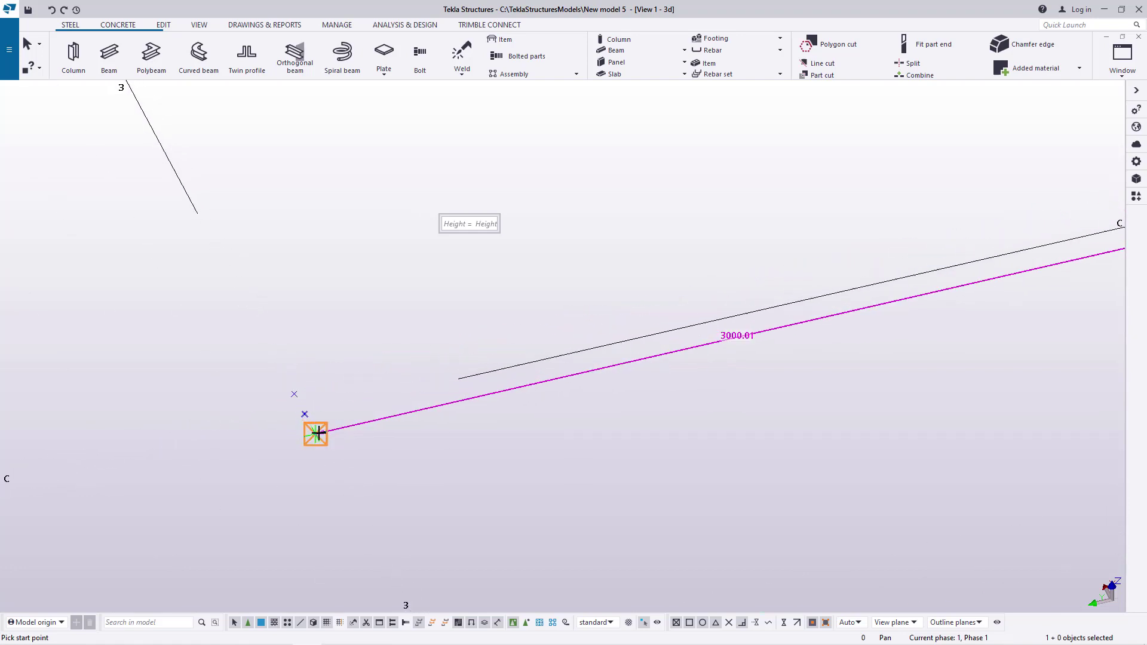
Pick the base arc start point and an end point just short of it, leaving a tiny gap
left_click(316, 433)
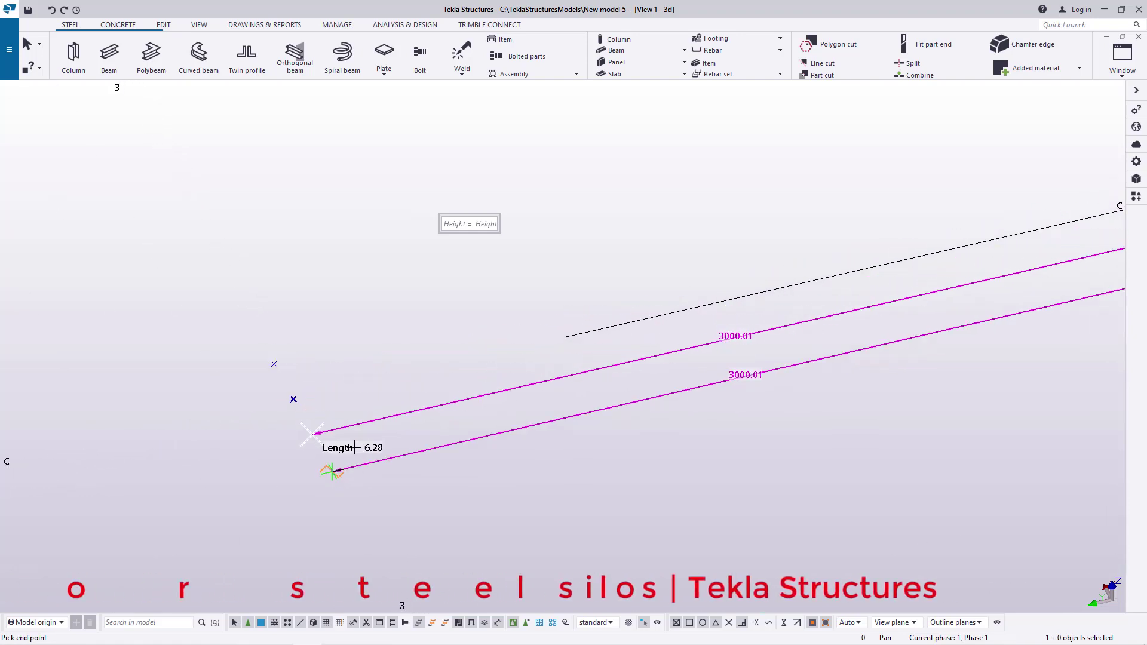
middle_click_drag(355, 447, 327, 404, "ctrl")
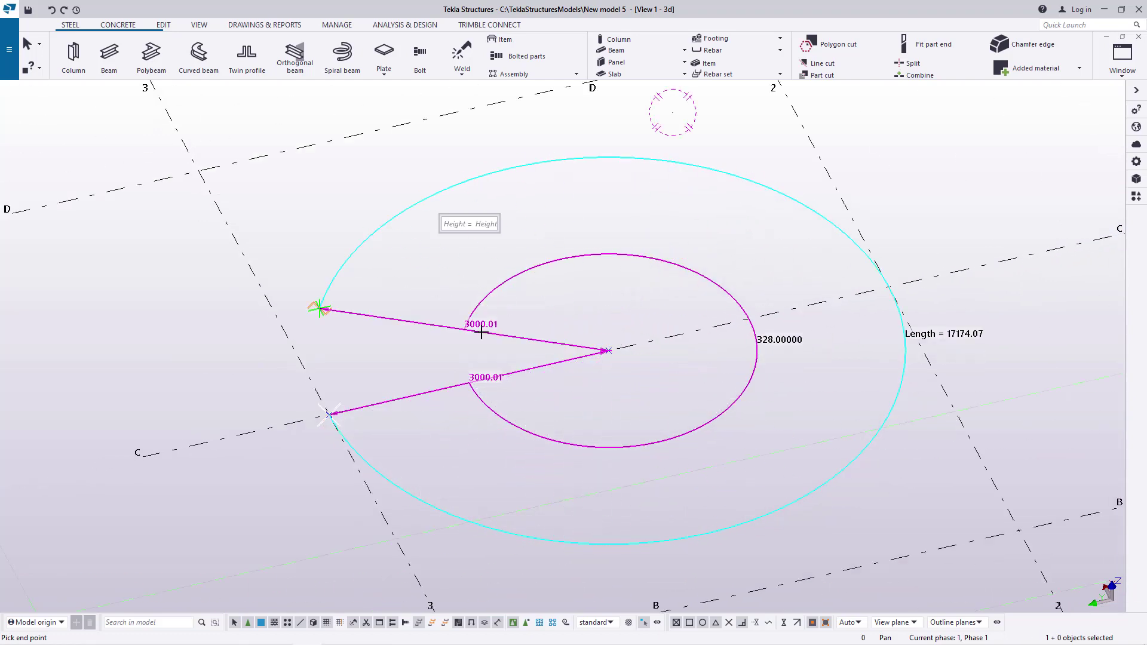
scroll(308, 362, "up", 2)
scroll(304, 362, "up", 5)
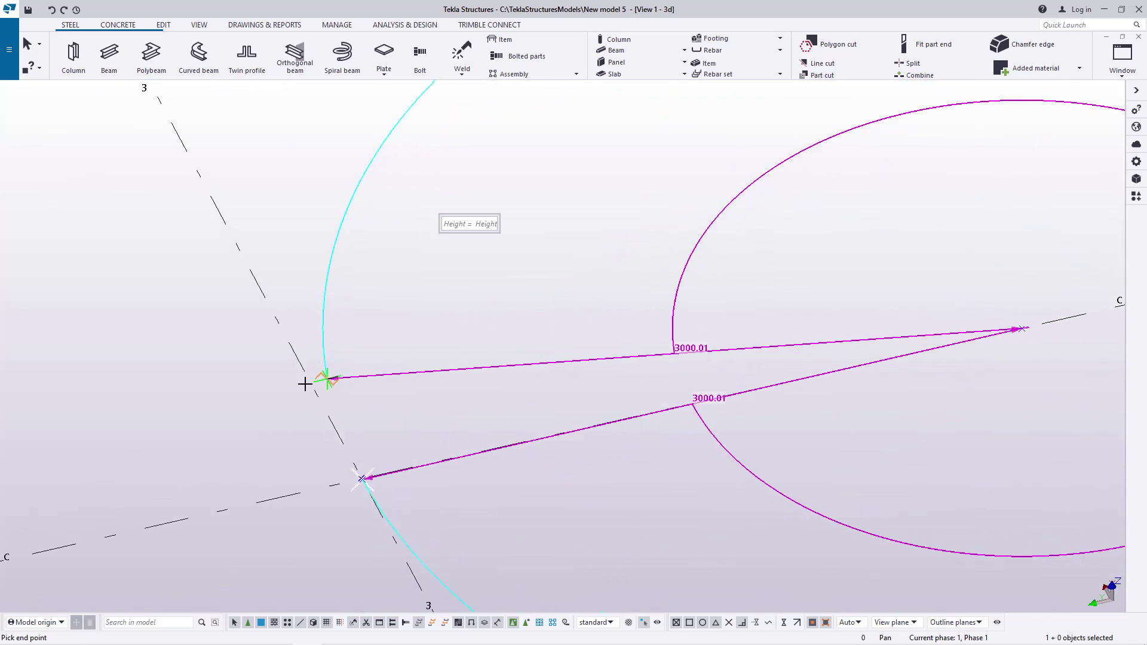
middle_click_drag(376, 347, 469, 483)
left_click(559, 442)
scroll(469, 484, "down", 5)
scroll(427, 455, "up", 2)
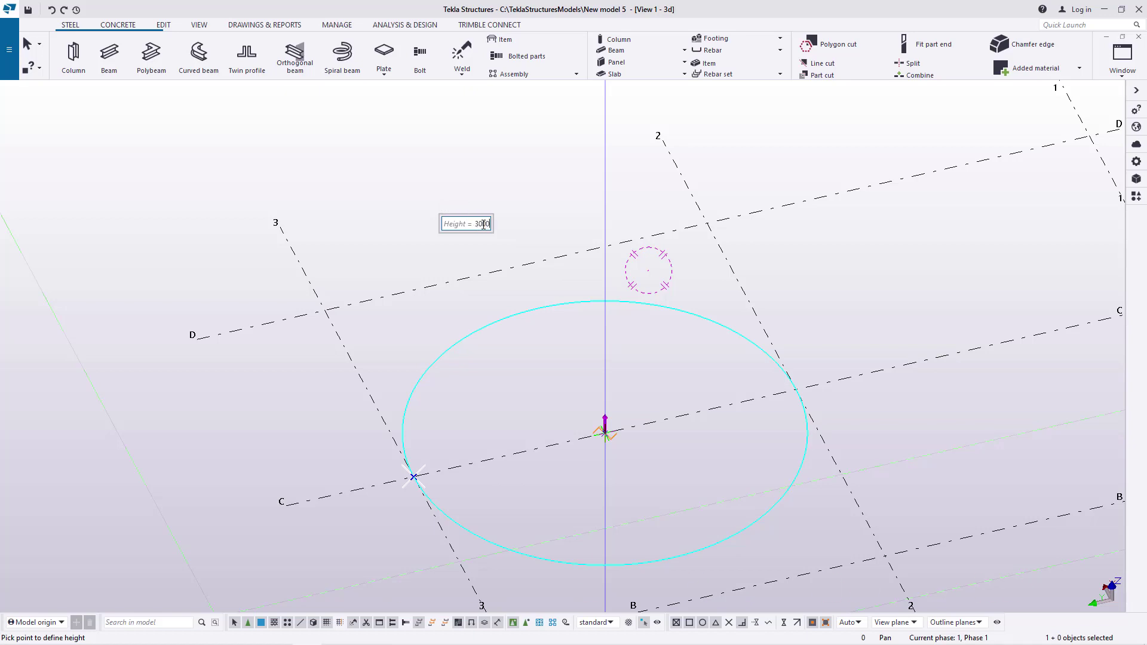
Give the bent plate a 3000 height and an 850 top radius, then finish it
key("Return")
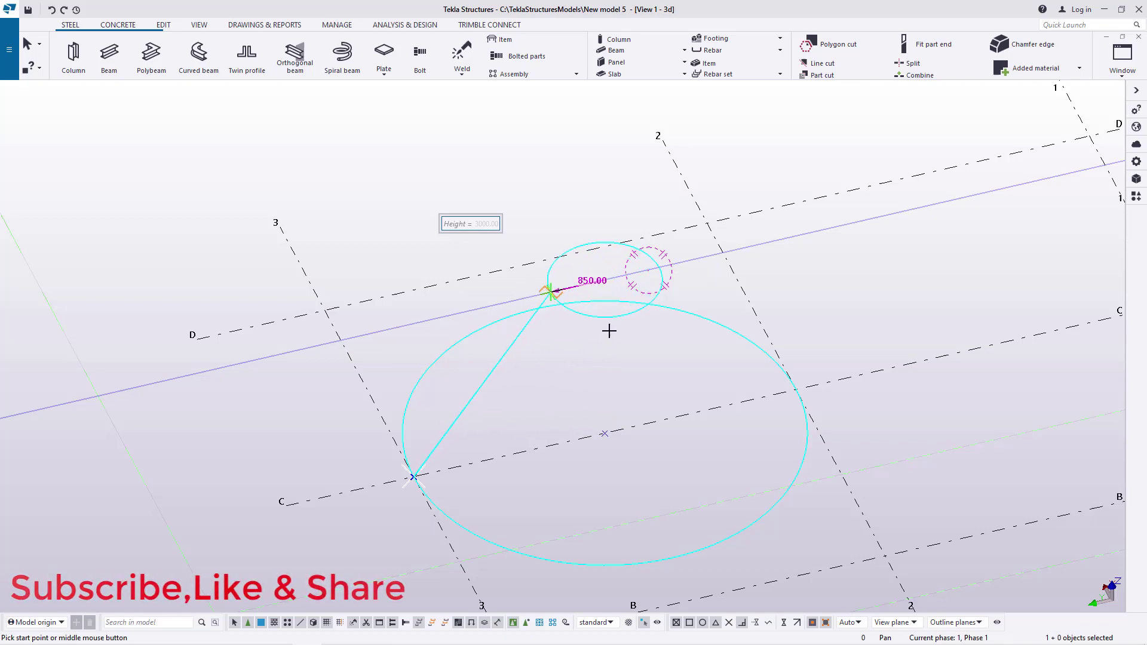
left_click(608, 331)
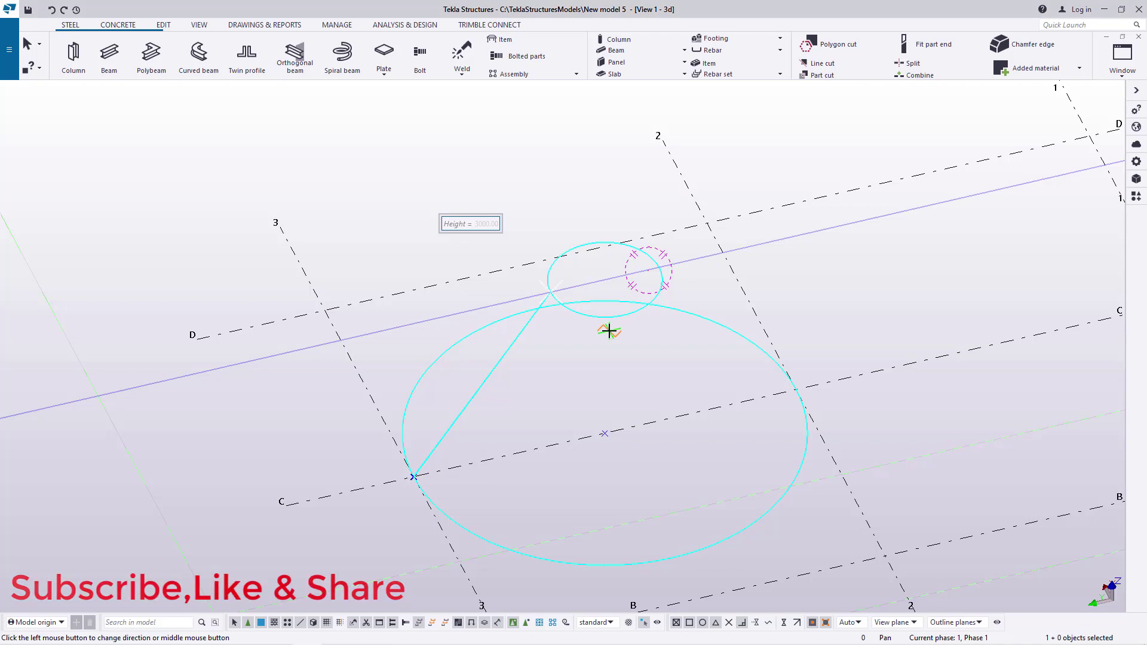
middle_click(609, 331)
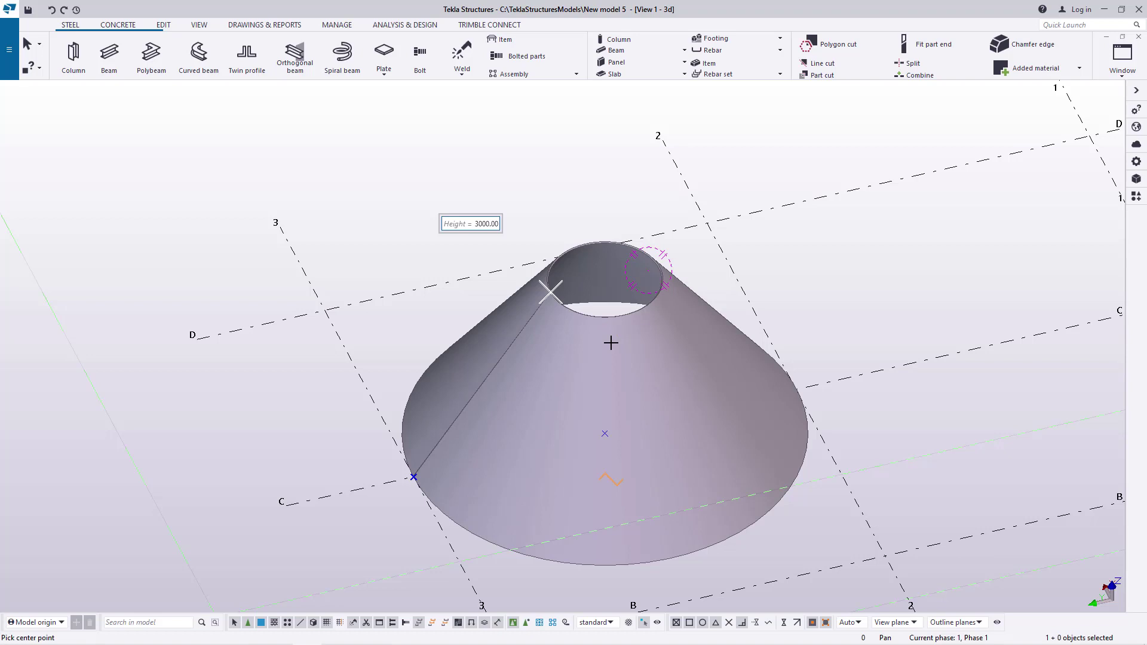
Stop the bent plate command and choose a new rotation centre via View > Navigate
right_click(572, 173)
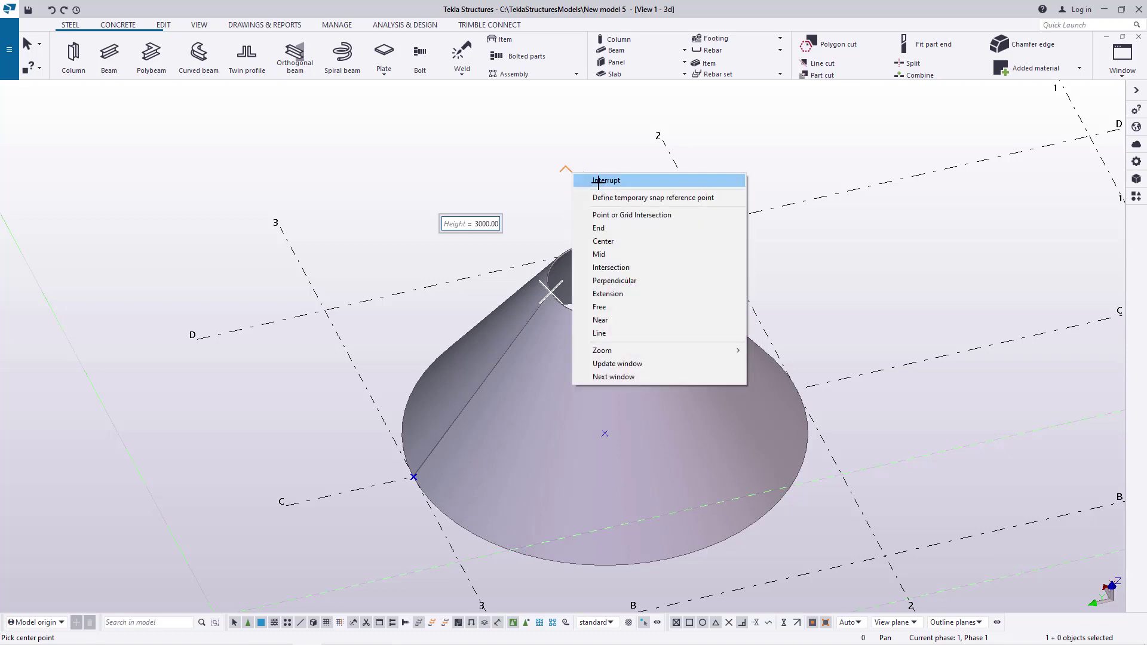
left_click(599, 183)
scroll(603, 263, "up", 5)
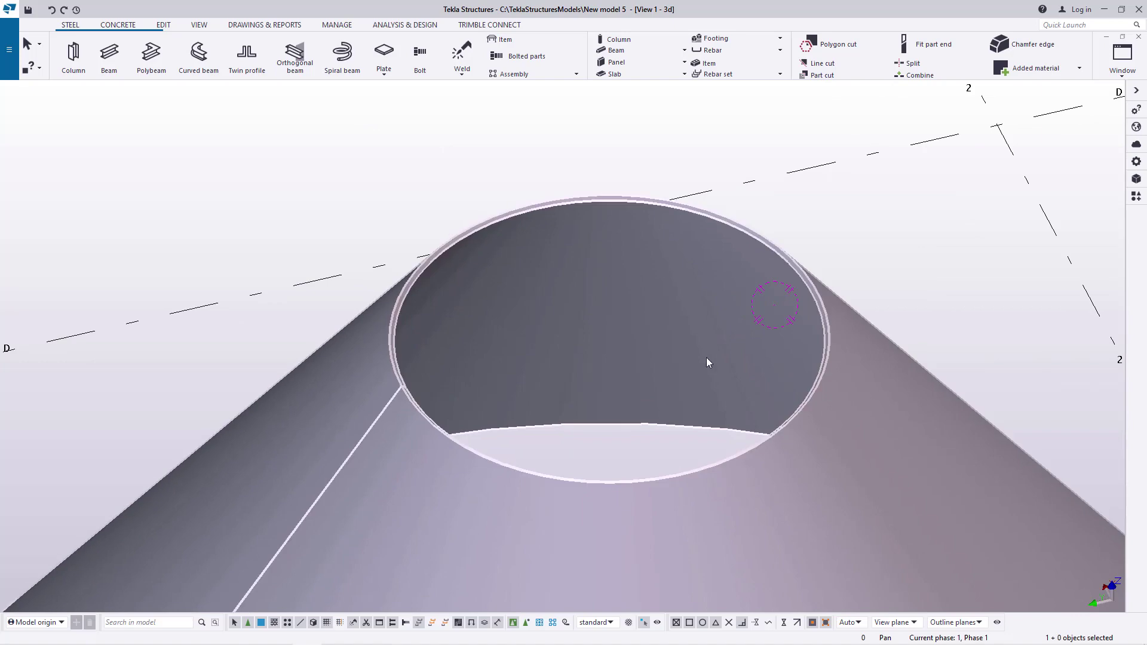
left_click(197, 25)
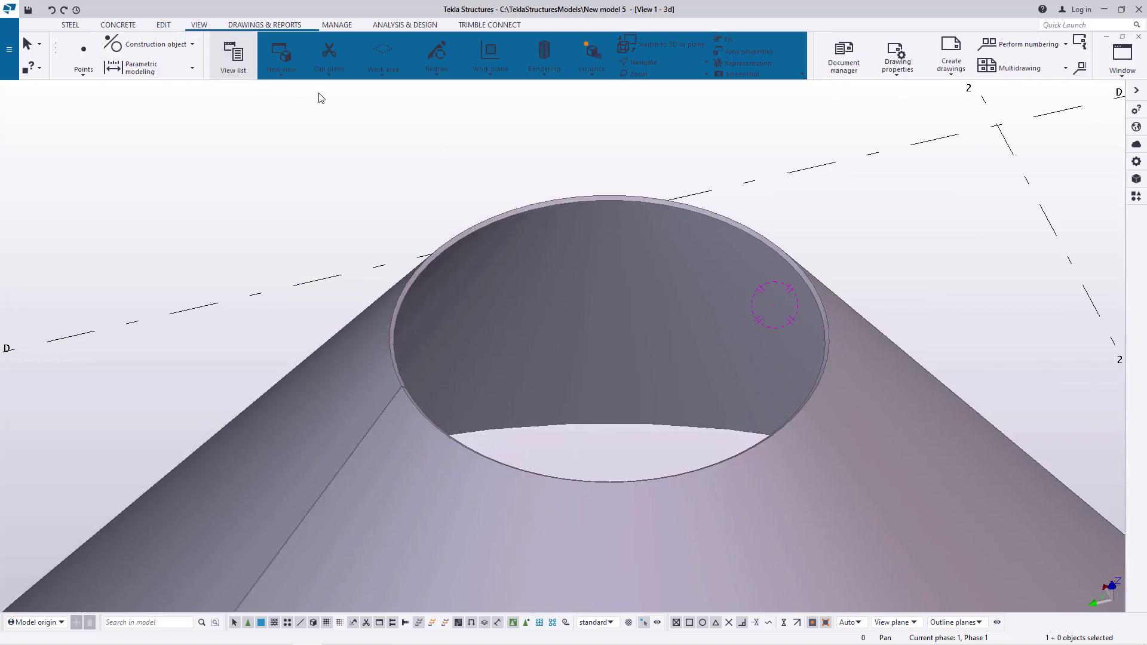
left_click(500, 63)
left_click(515, 80)
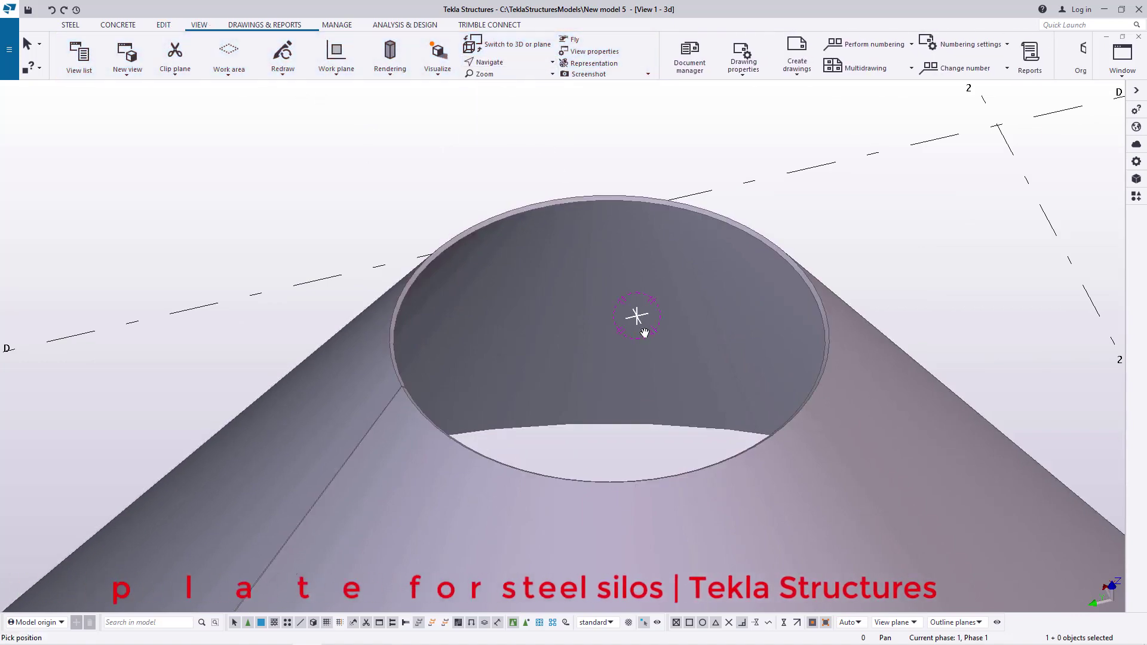
scroll(641, 305, "down", 10)
Set the rotation centre at the seam and orbit to view the gap at an angle
middle_click_drag(635, 385, 544, 419, "ctrl")
scroll(544, 419, "up", 10)
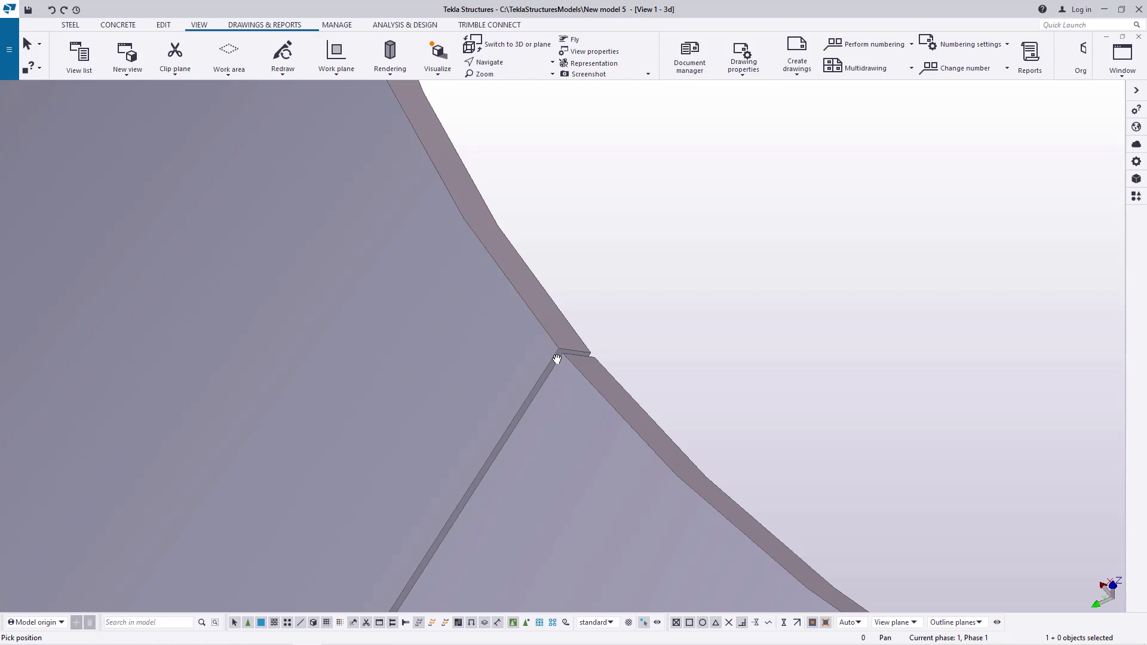
middle_click_drag(557, 358, 406, 363, "ctrl")
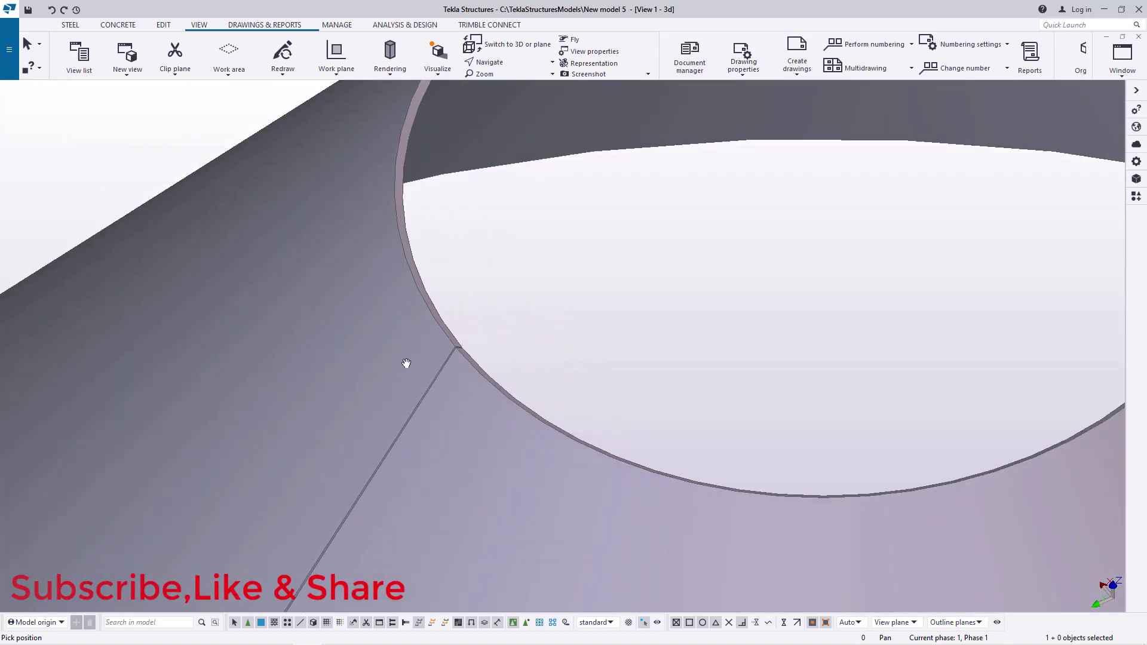
scroll(463, 366, "up", 8)
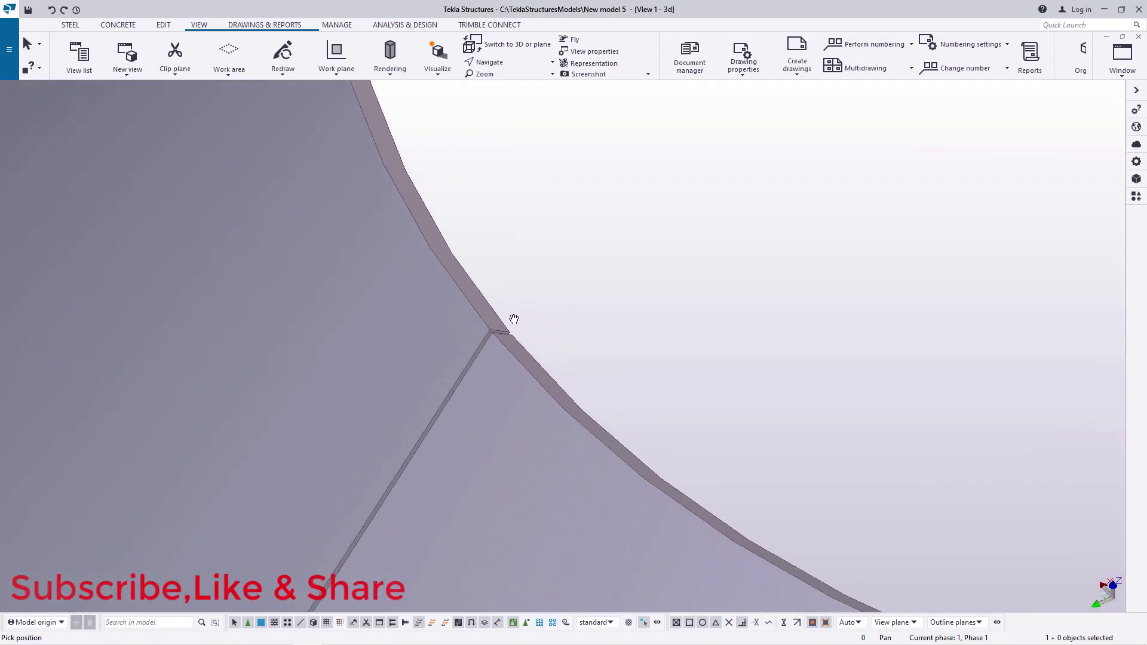
scroll(499, 316, "up", 1)
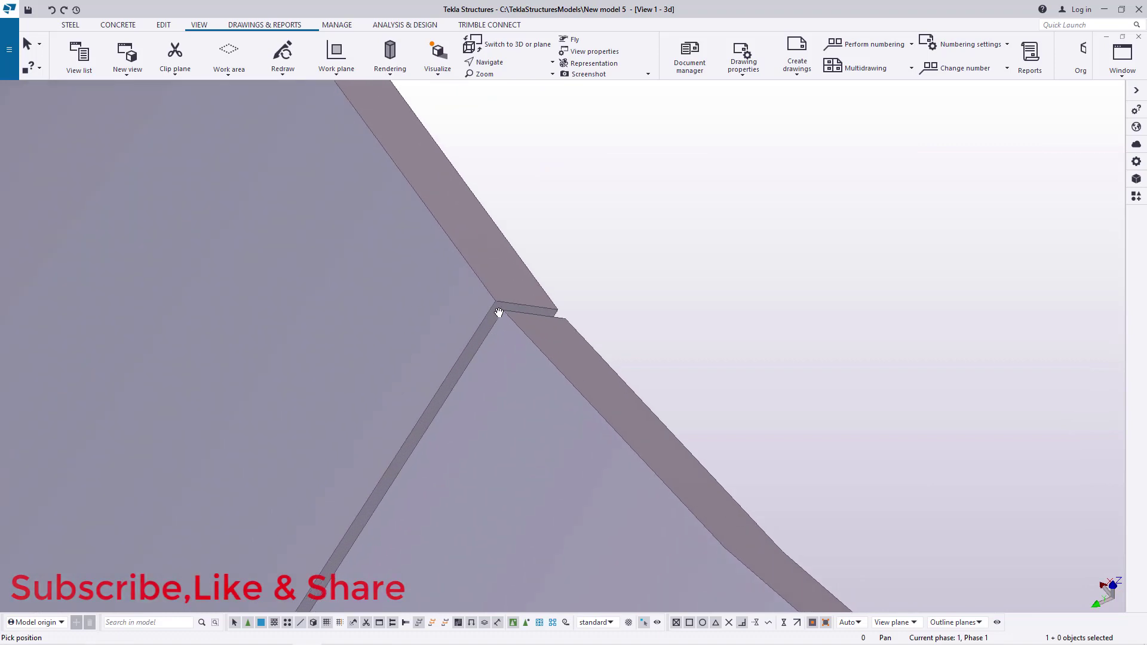
scroll(514, 305, "down", 2)
scroll(510, 296, "up", 4)
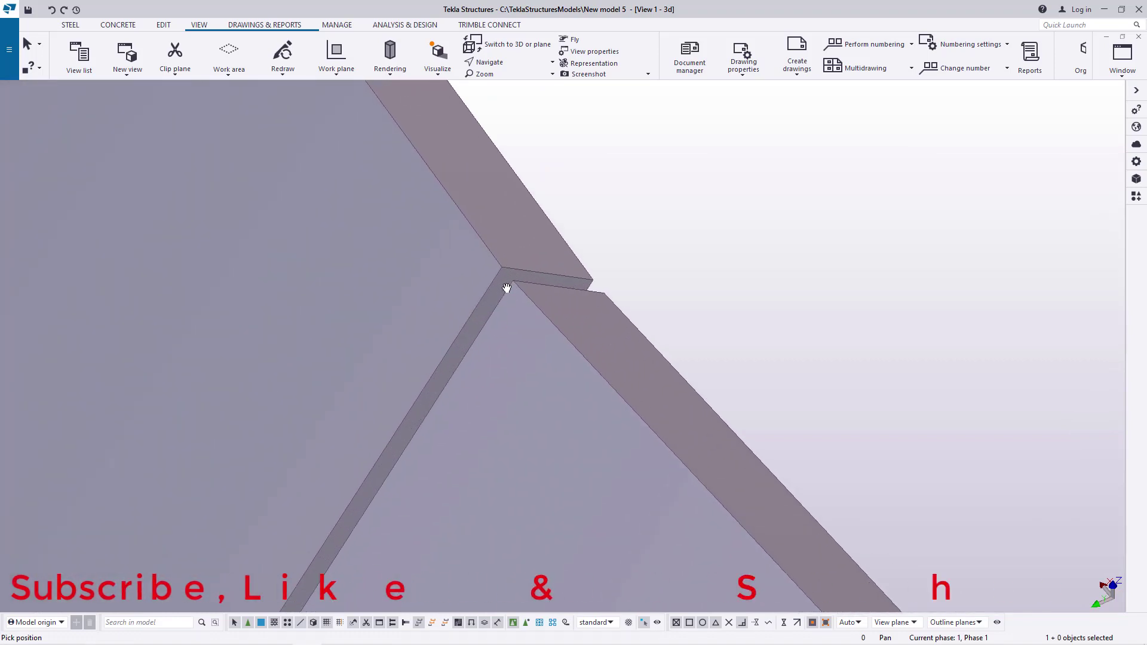
scroll(511, 271, "down", 2)
left_click(490, 62)
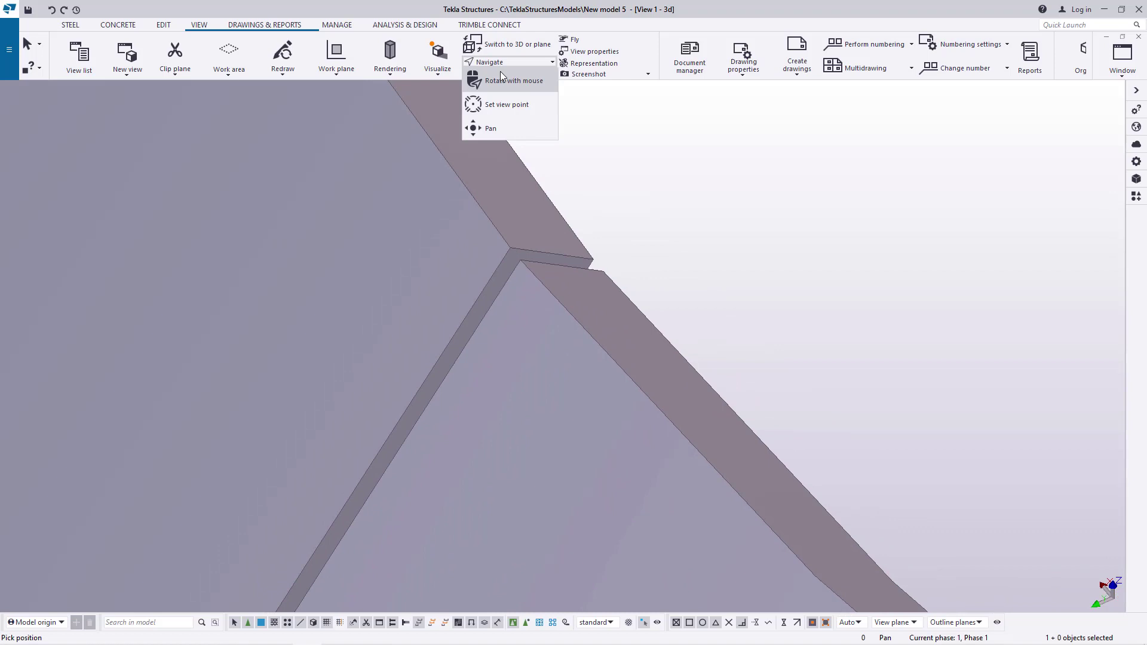
left_click(508, 83)
left_click(543, 301)
middle_click_drag(542, 301, 500, 327, "ctrl")
Measure the distance across the seam between the plate edges, reading 3.29 mm
right_click(499, 327)
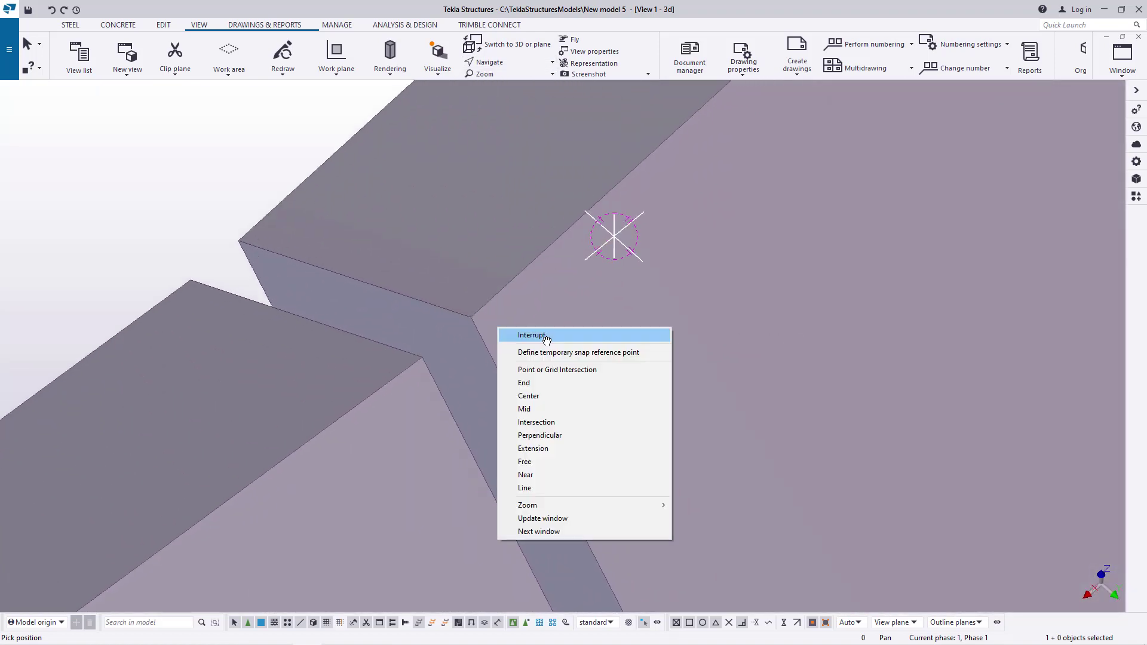
left_click(526, 333)
left_click(174, 28)
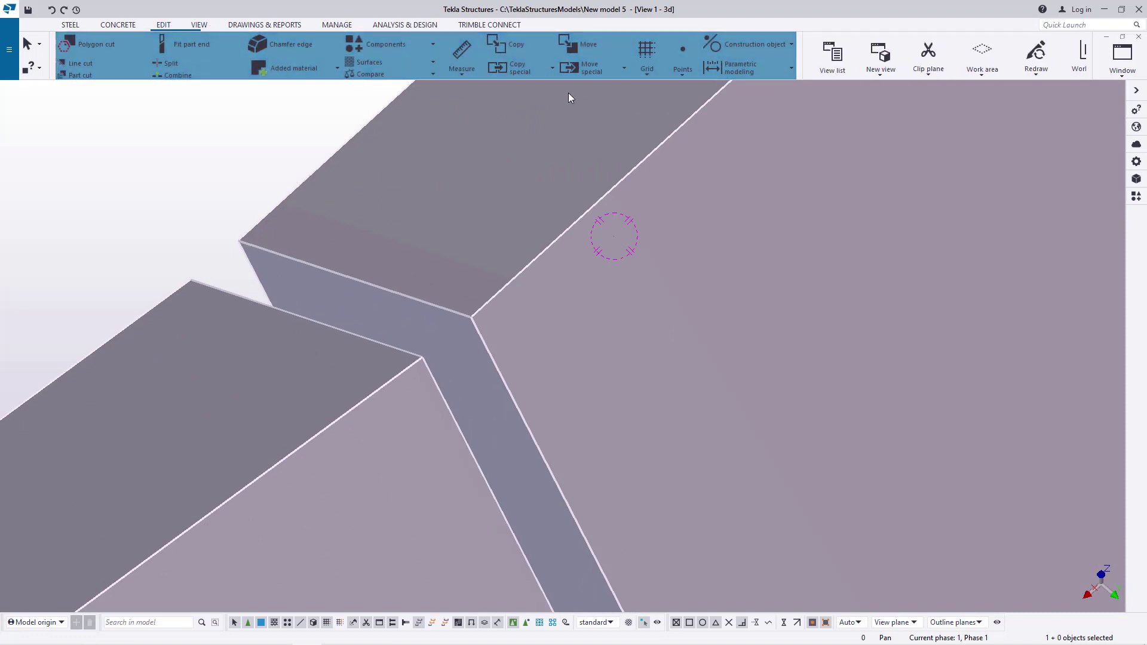
left_click(682, 60)
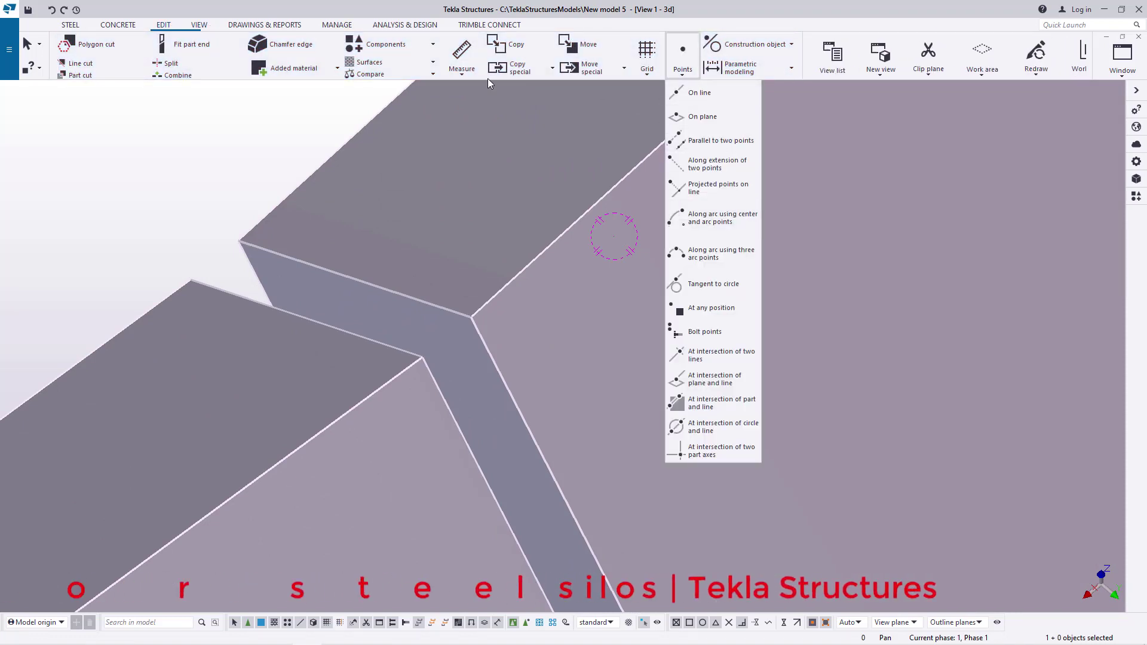
left_click(462, 60)
left_click(468, 95)
scroll(469, 299, "up", 3)
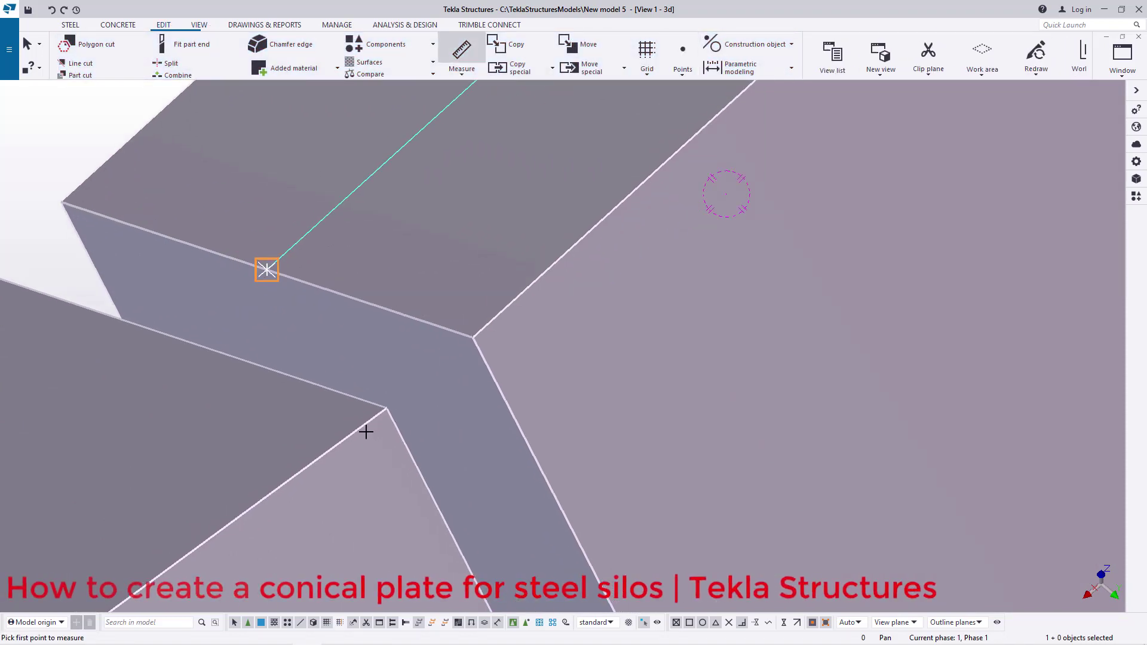
left_click(471, 338)
right_click(455, 276)
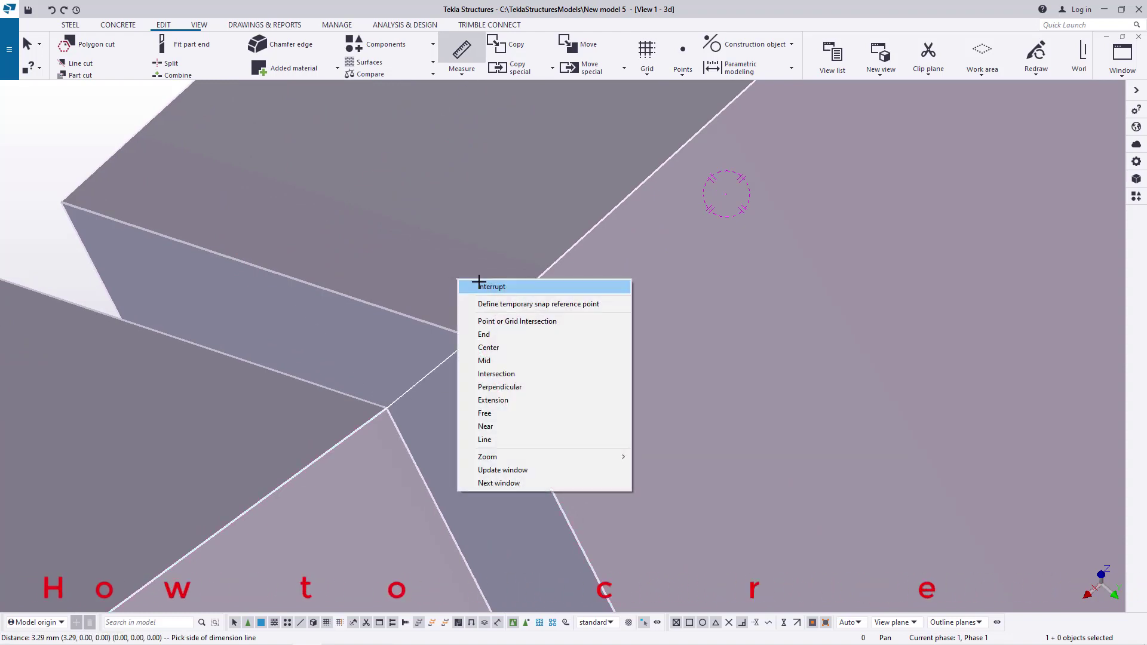
left_click(480, 284)
scroll(481, 284, "up", 8)
scroll(484, 328, "down", 5)
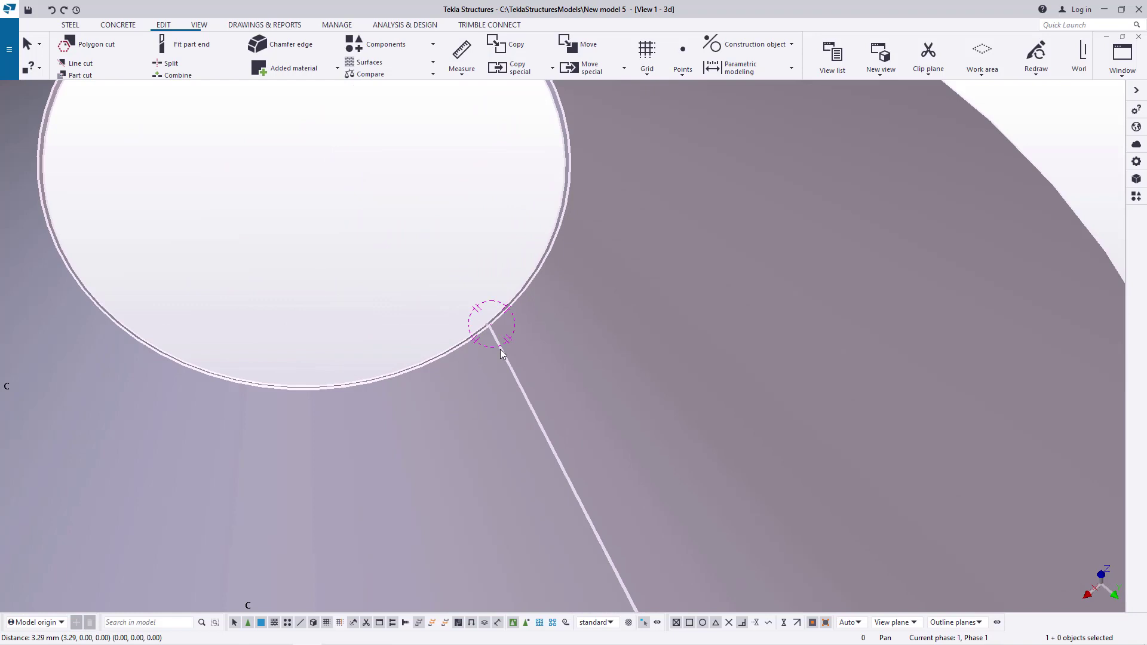
left_click(200, 25)
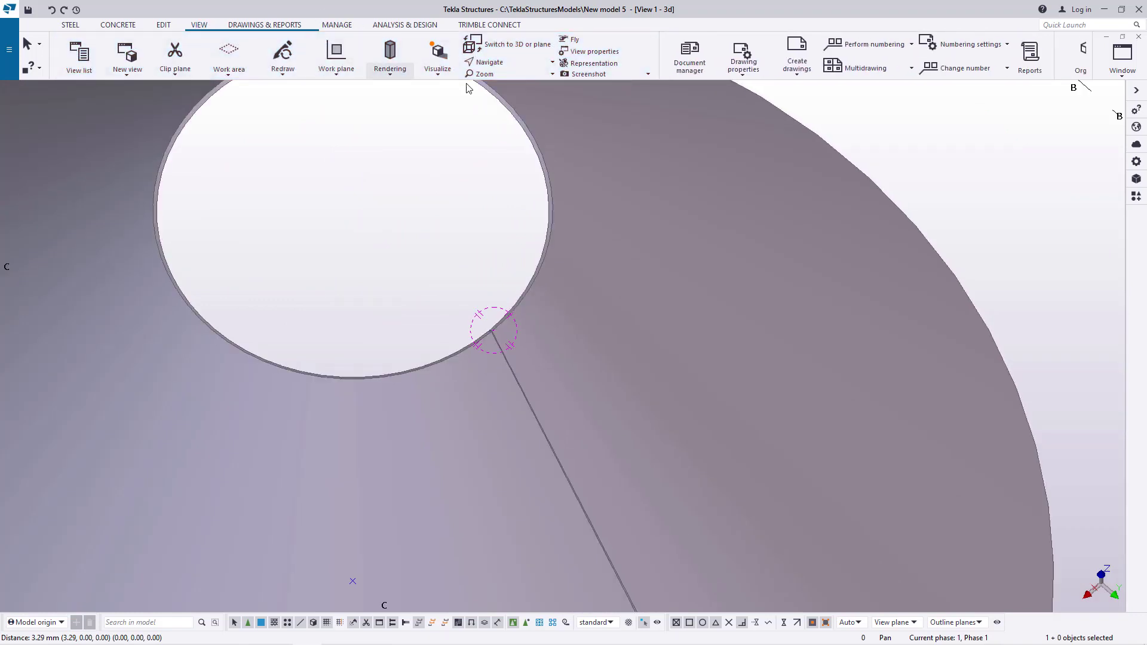
left_click(493, 63)
left_click(514, 80)
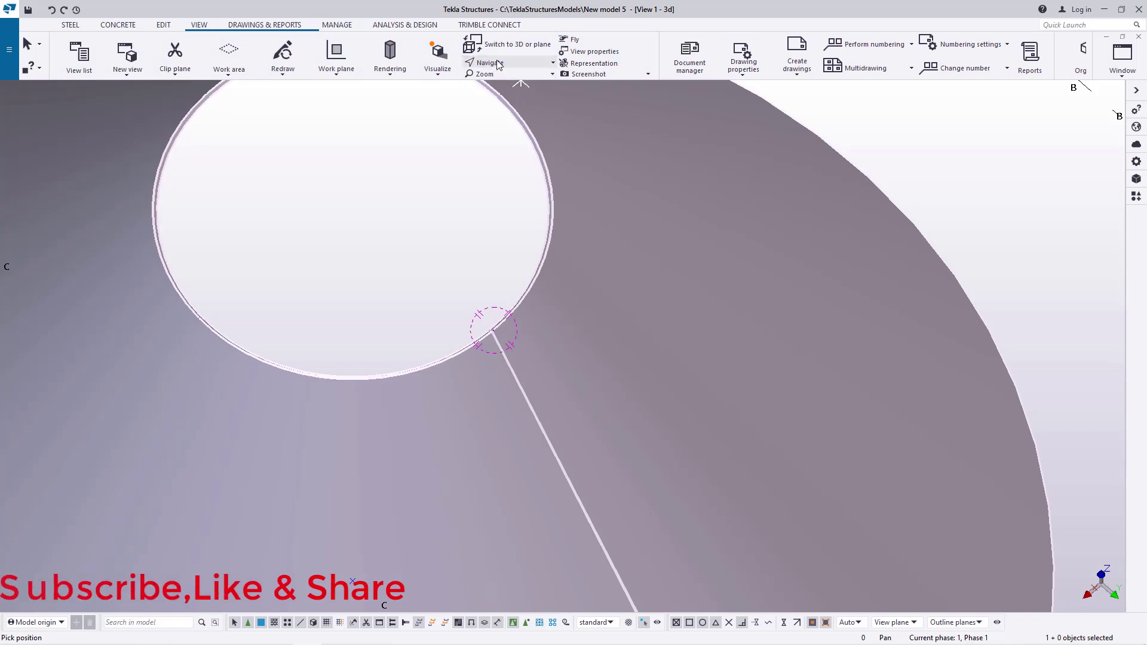
left_click(508, 62)
left_click(514, 81)
scroll(541, 396, "down", 5)
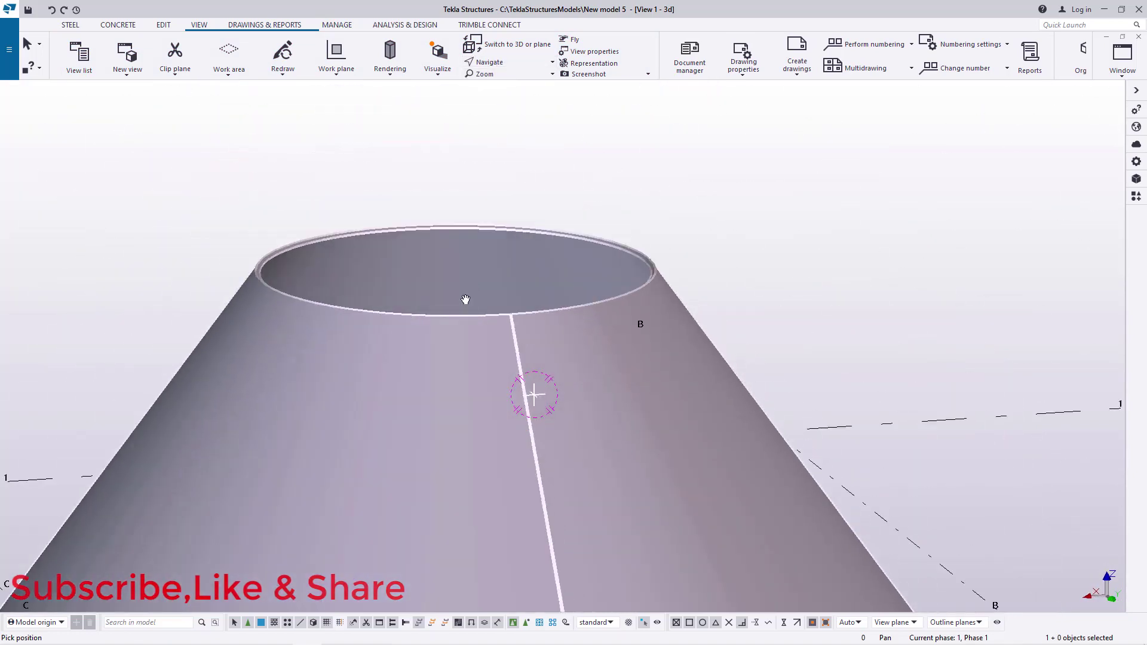
left_click_drag(540, 396, 381, 234)
scroll(382, 234, "up", 10)
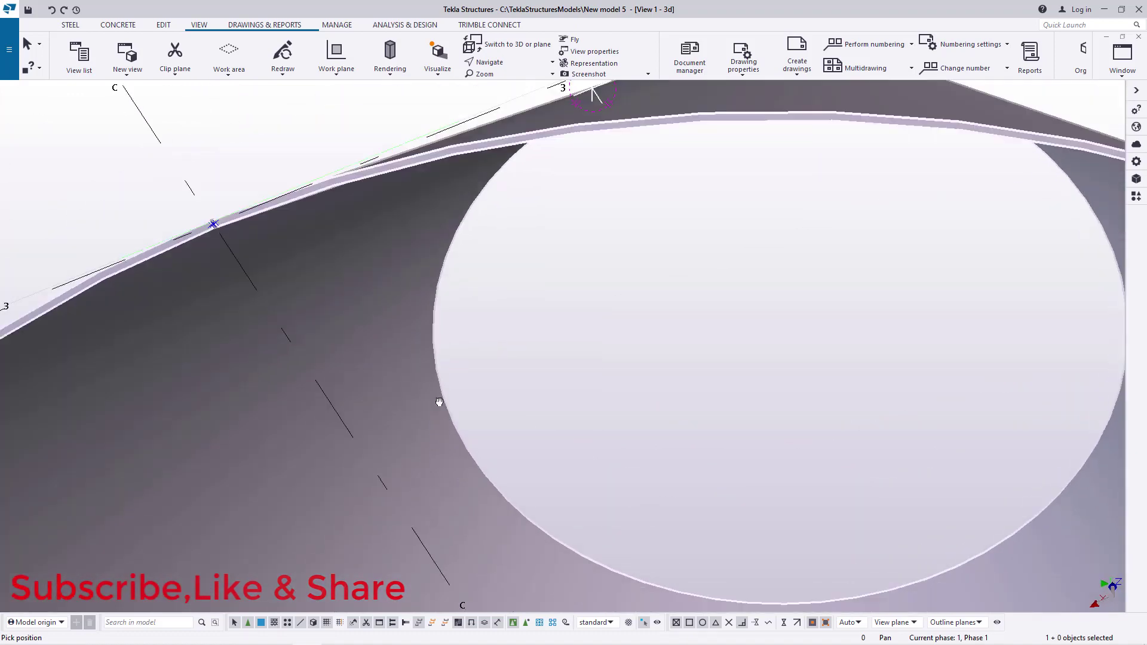
left_click_drag(439, 402, 519, 389)
scroll(519, 389, "up", 8)
scroll(563, 204, "up", 5)
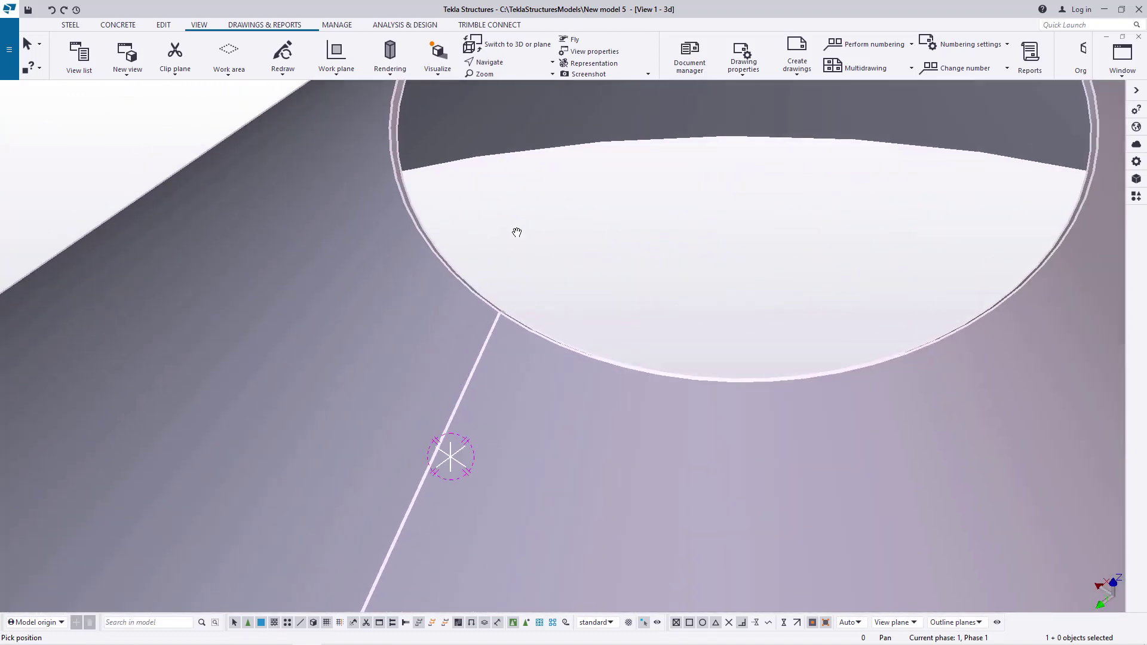
right_click(523, 220)
left_click(538, 224)
scroll(395, 395, "down", 3)
scroll(448, 221, "up", 4)
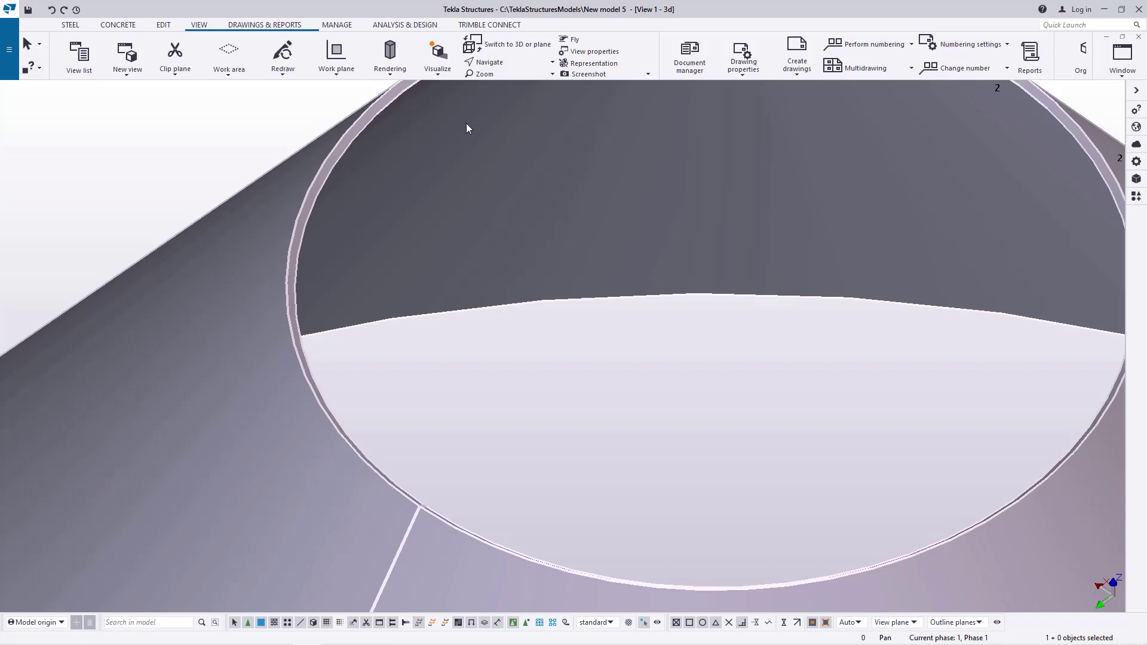
left_click(501, 62)
left_click(502, 105)
middle_click_drag(532, 251, 486, 255, "ctrl")
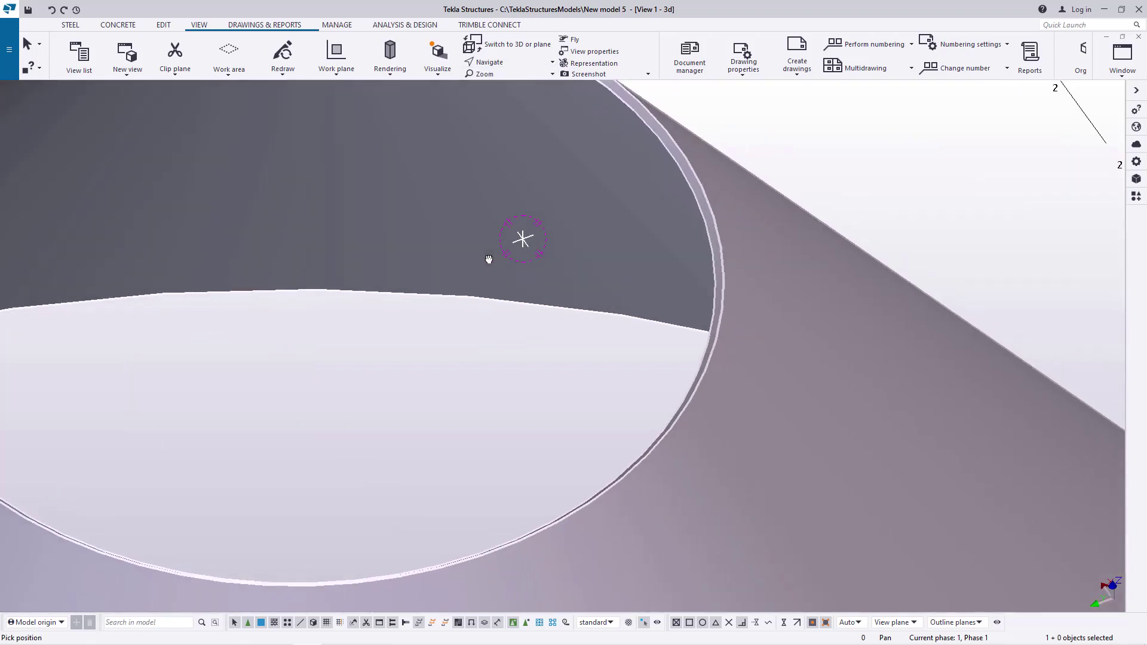
scroll(585, 386, "down", 3)
middle_click_drag(585, 385, 345, 375, "ctrl")
scroll(344, 375, "up", 3)
left_click(500, 63)
left_click(505, 78)
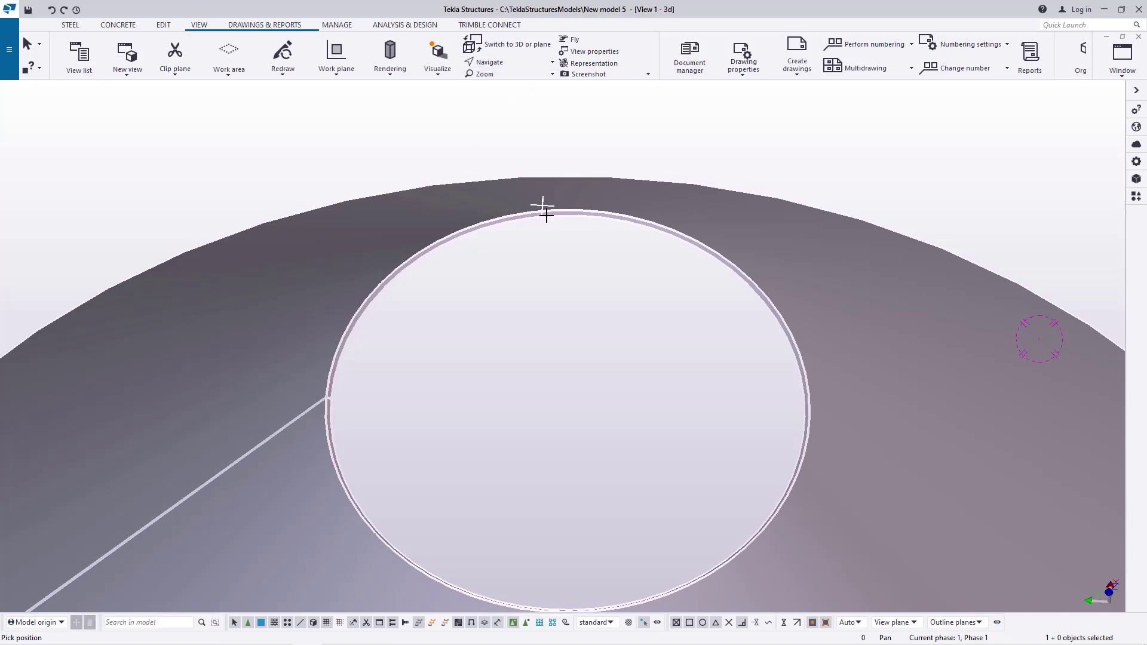
left_click(552, 226)
middle_click_drag(552, 225, 488, 354, "ctrl")
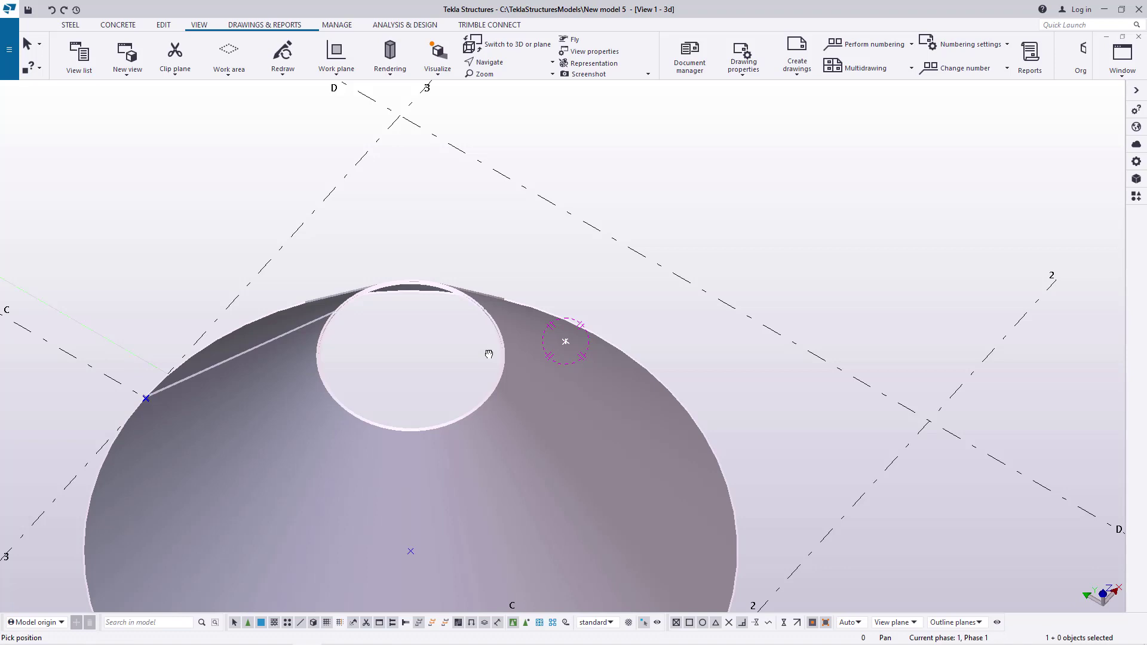
left_click(504, 68)
left_click(489, 81)
left_click_drag(535, 343, 482, 412)
scroll(448, 190, "up", 5)
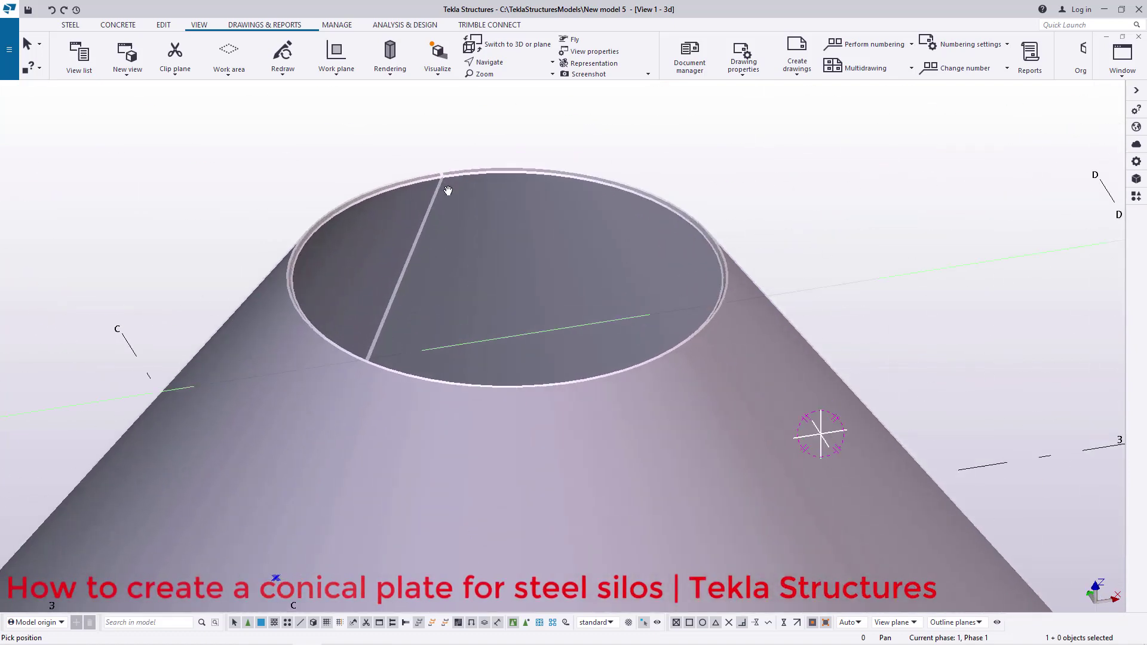
scroll(447, 190, "up", 5)
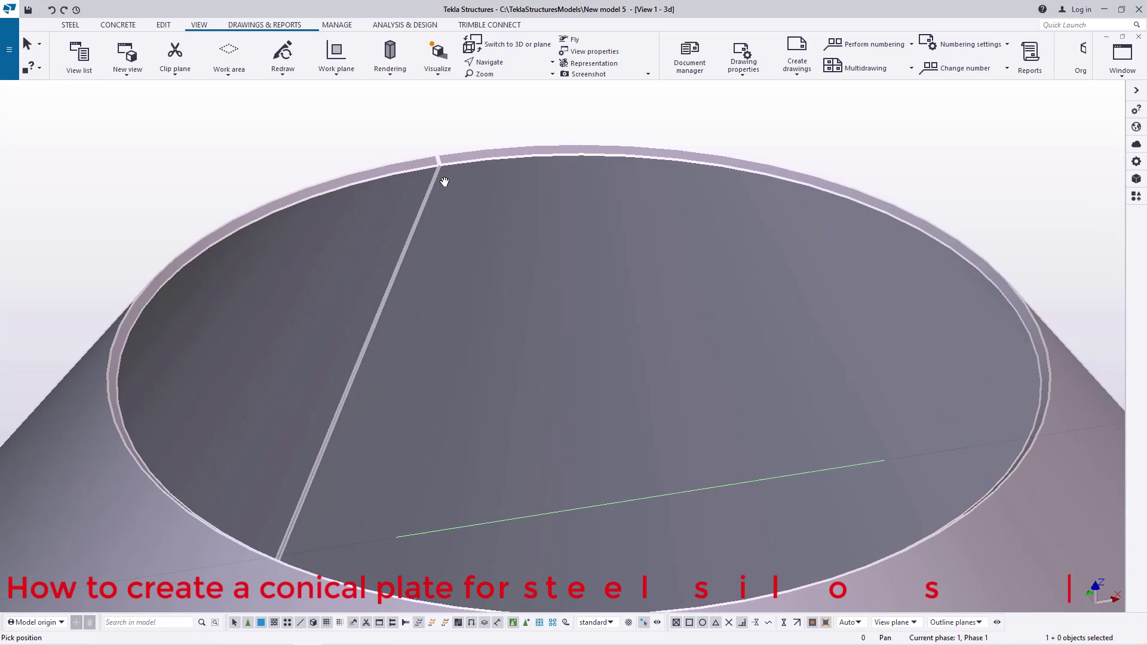